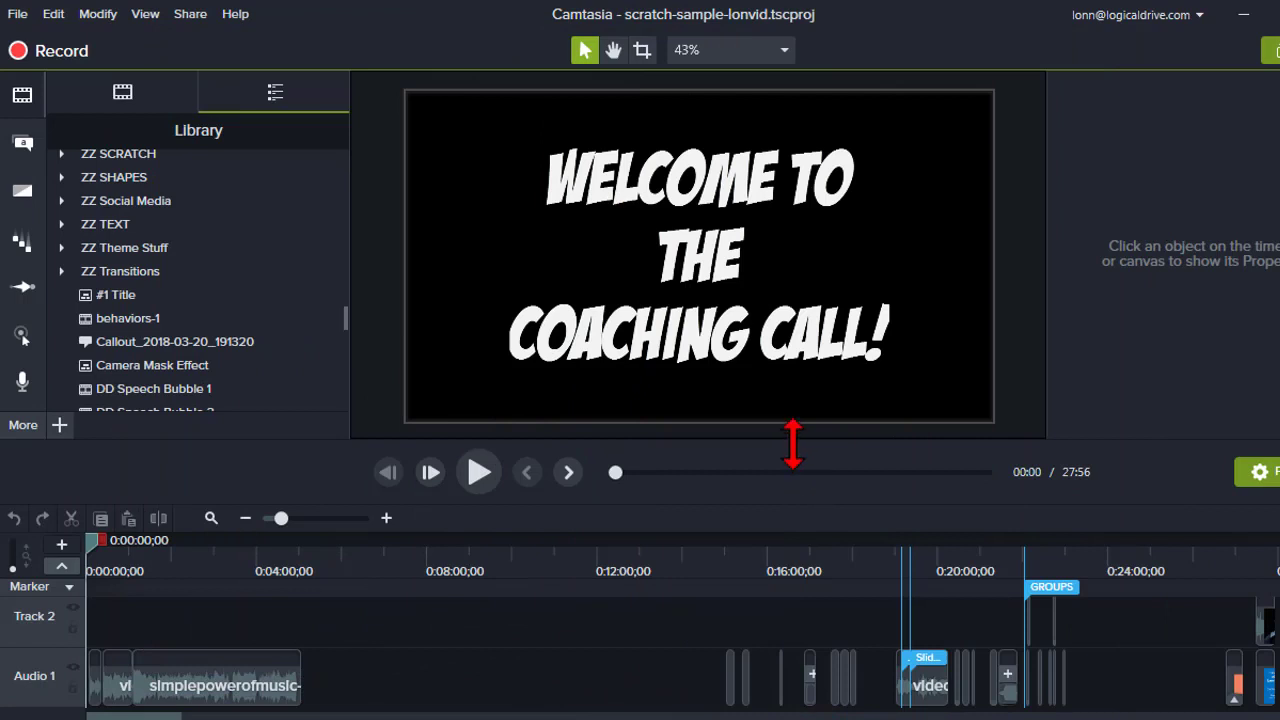
- Enlarge the timeline below the preview and select the IMG_0105 clip at 10:42
left_click_drag(792, 443, 792, 405)
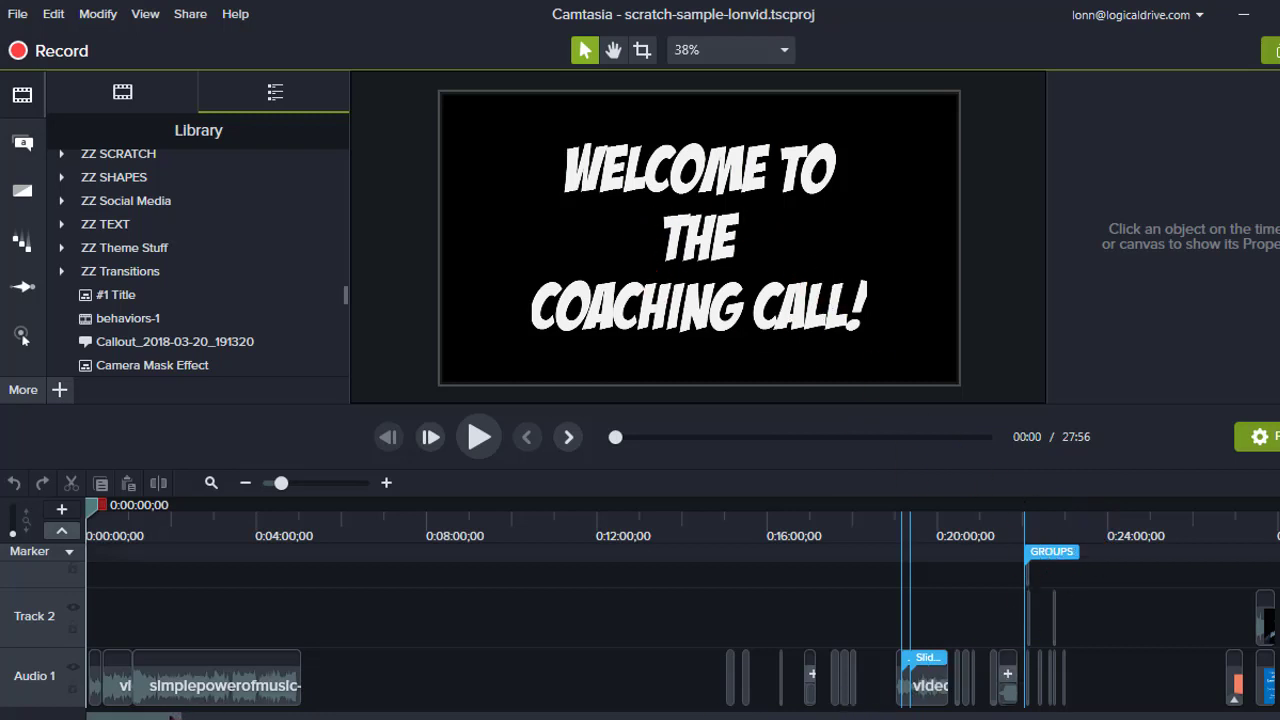
left_click_drag(170, 713, 213, 714)
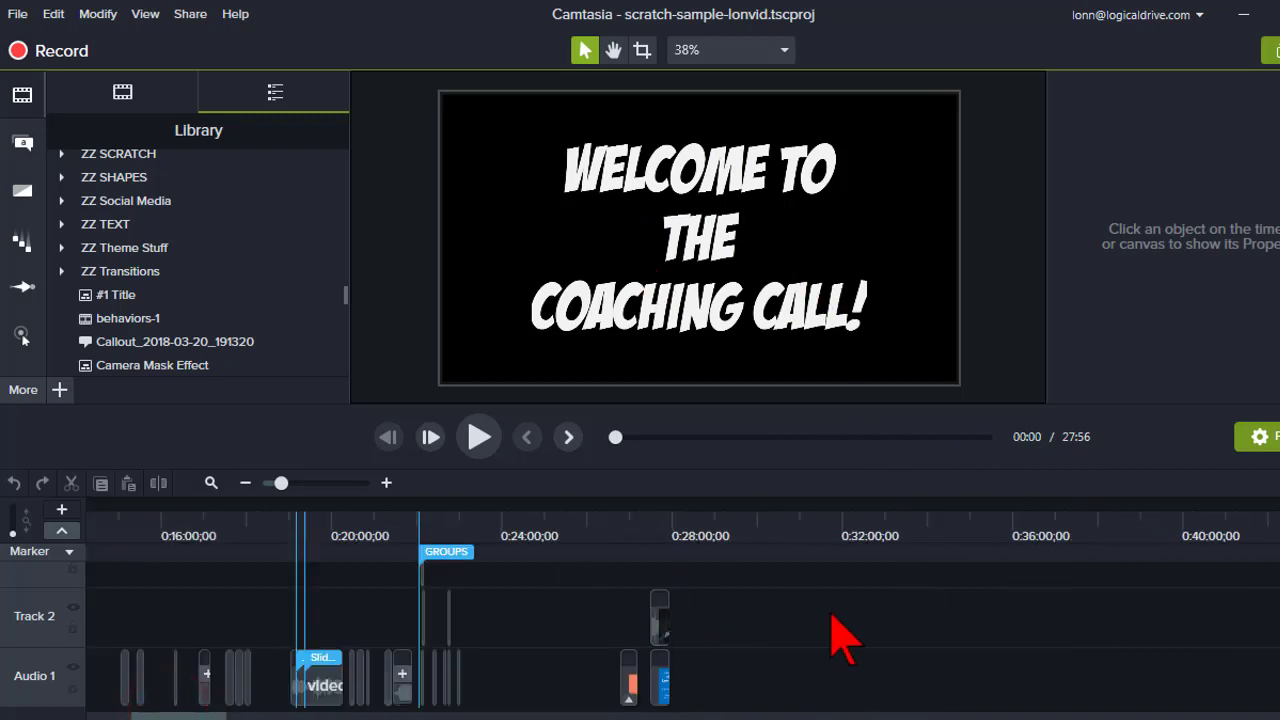
scroll(995, 685, "up", 2)
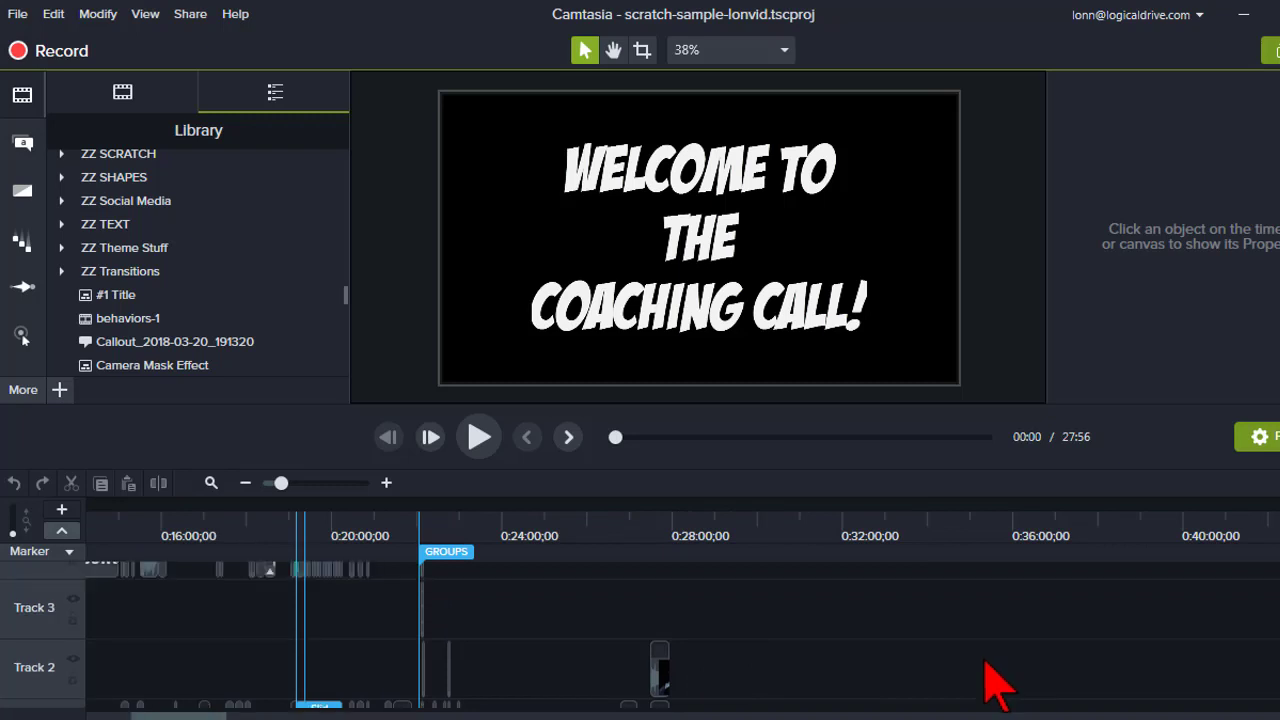
scroll(995, 685, "up", 2)
scroll(986, 603, "left", 5)
left_click(535, 610)
- Copy the IMG_0105 clip and place the playhead at the project's end, 28:38
right_click(539, 621)
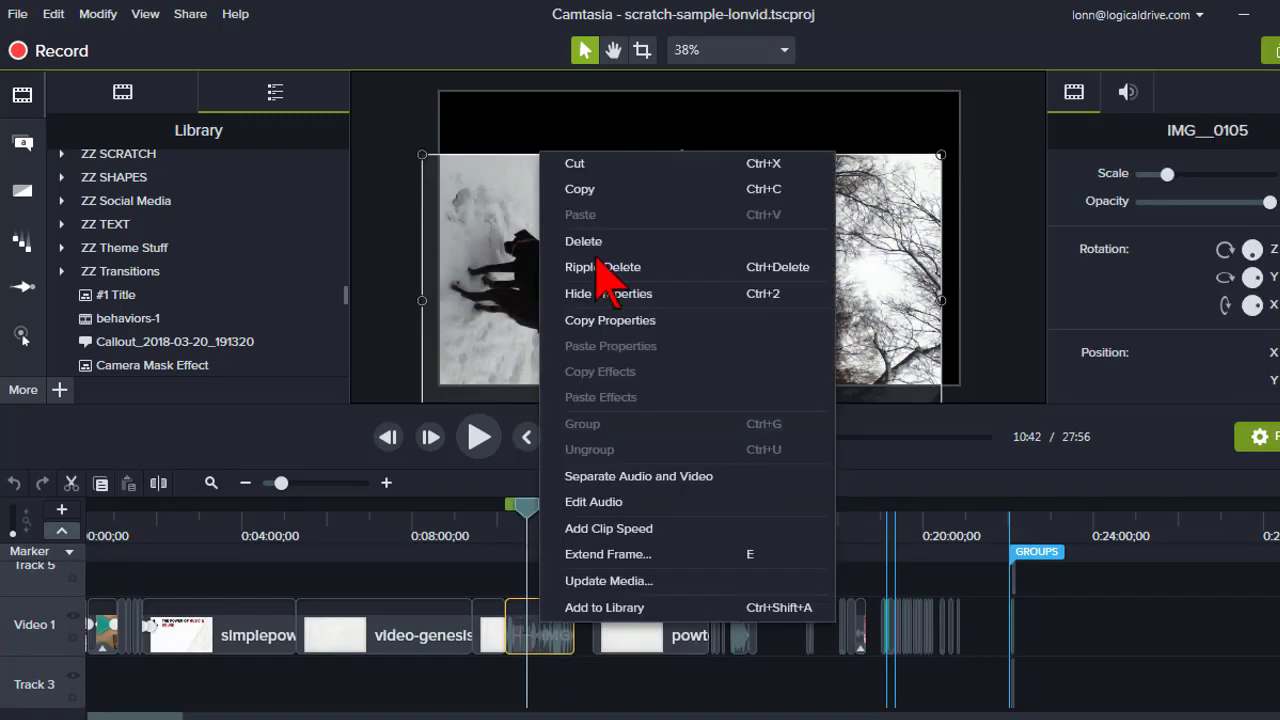
left_click(581, 189)
left_click(1073, 535)
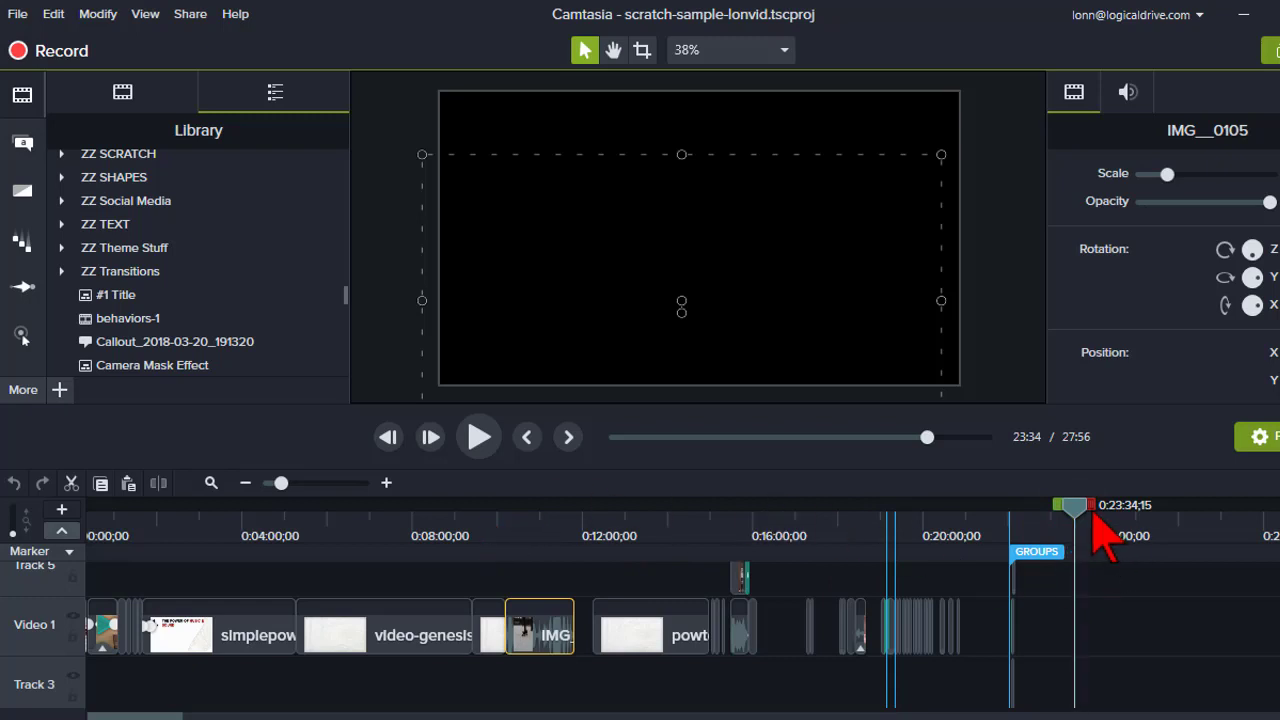
left_click(1077, 509)
left_click_drag(1077, 509, 1073, 509)
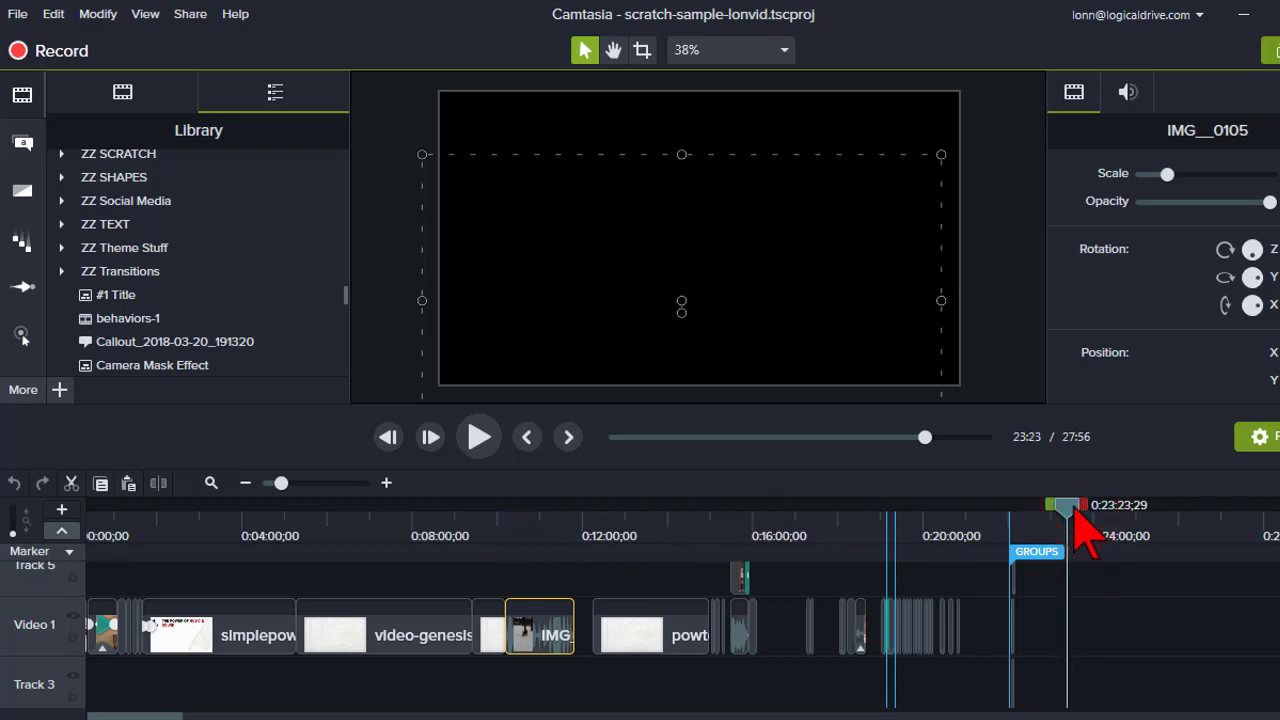
key("ctrl+End")
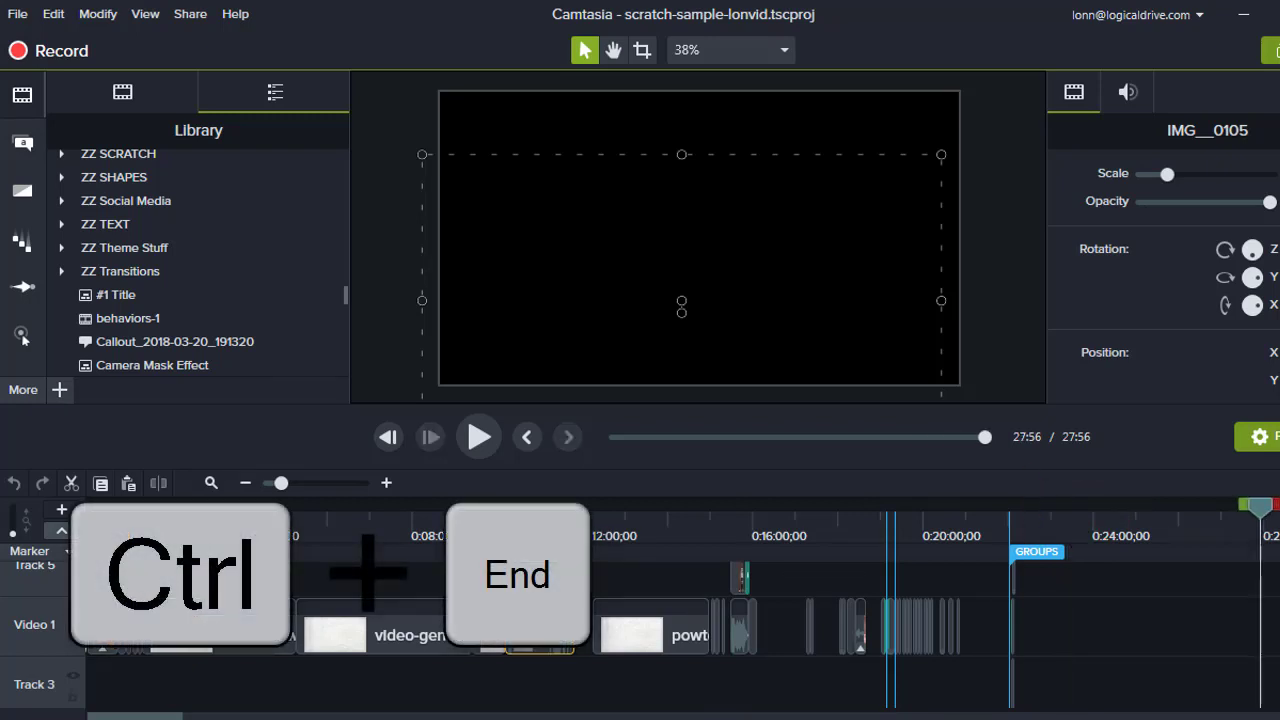
scroll(950, 610, "down", 3)
left_click(1255, 512)
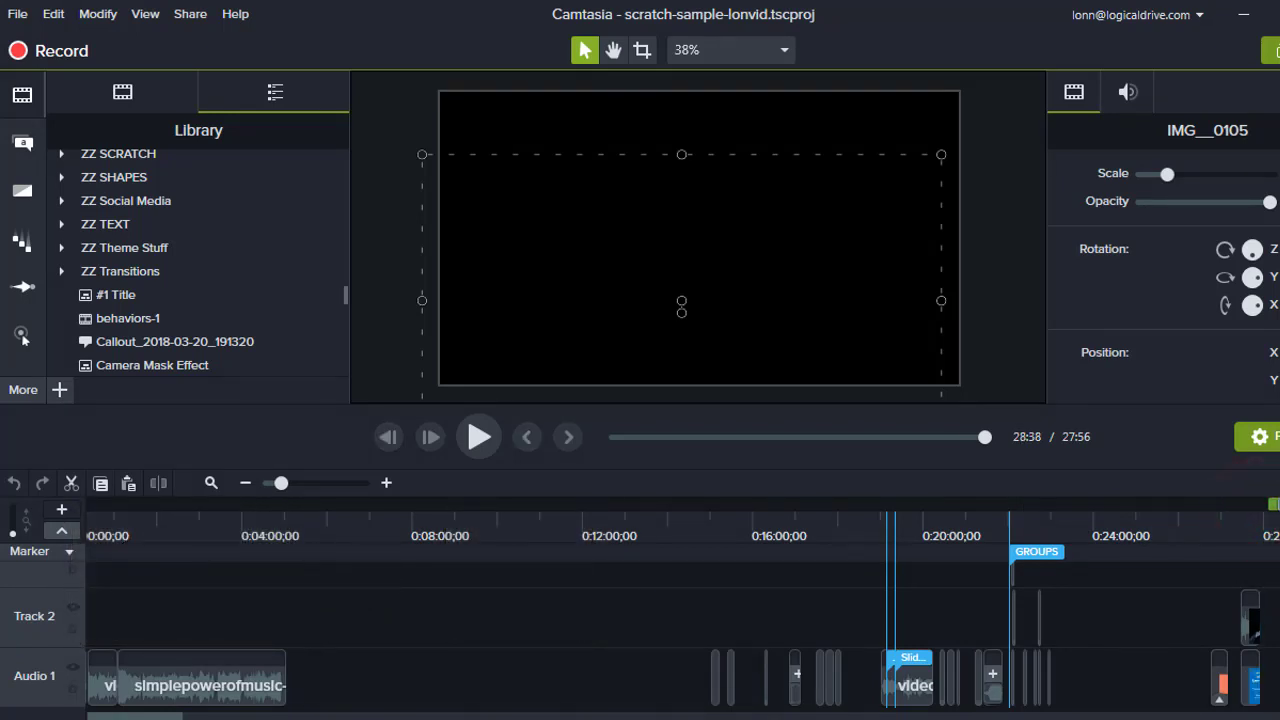
- Paste the copied clip at 28:38 and begin rotating it upright
key("ctrl+v")
left_click(760, 290)
left_click_drag(772, 272, 711, 239)
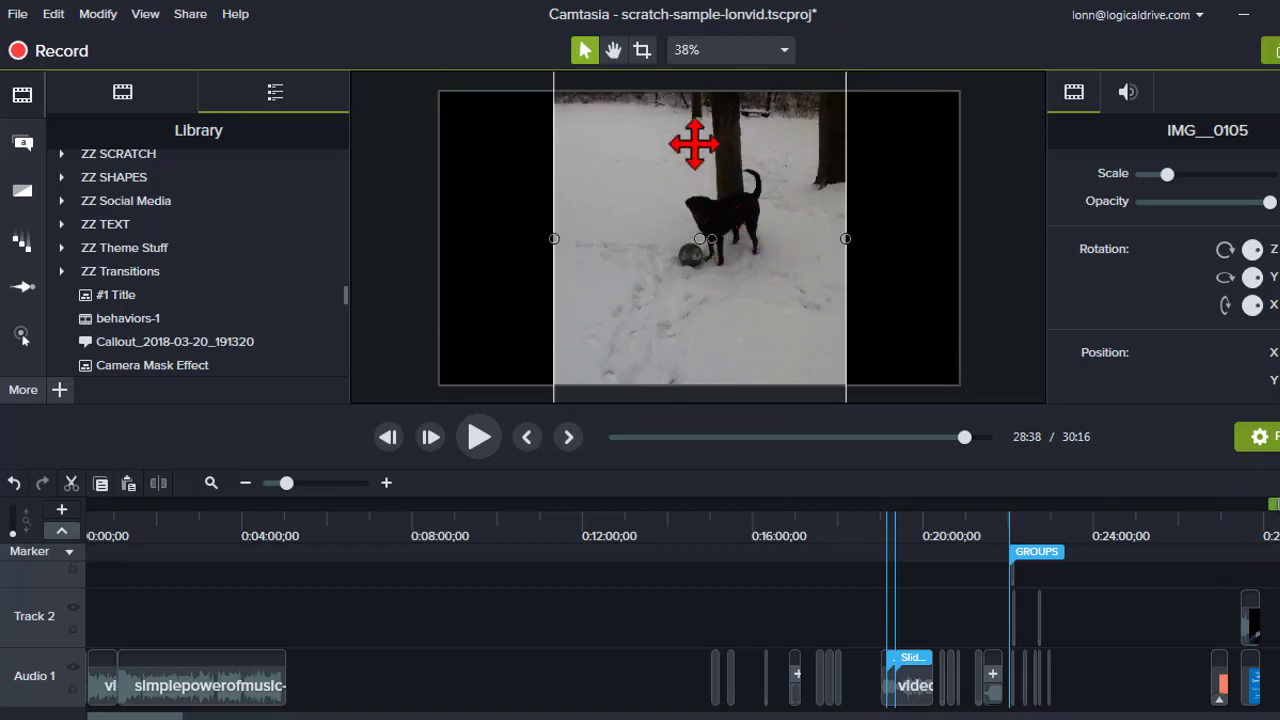
- Finish turning the pasted clip vertical and snap it to the canvas centre guides
left_click_drag(684, 306, 686, 304)
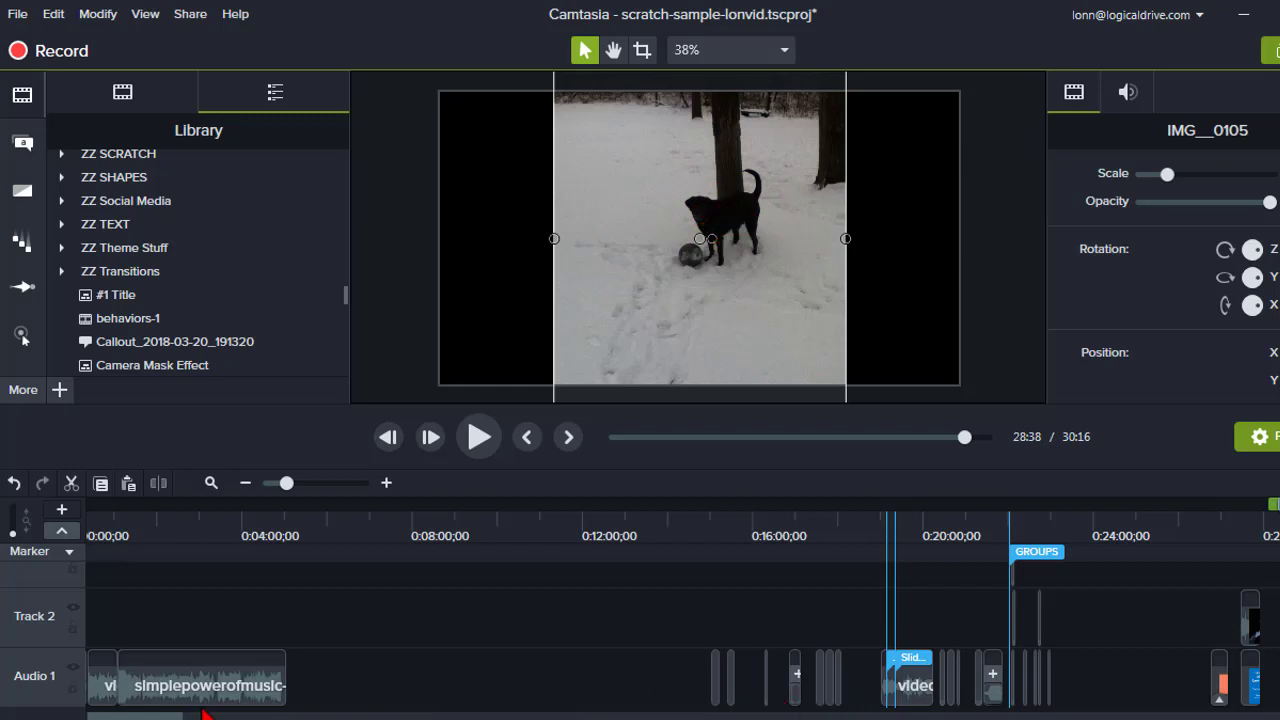
left_click_drag(170, 712, 245, 712)
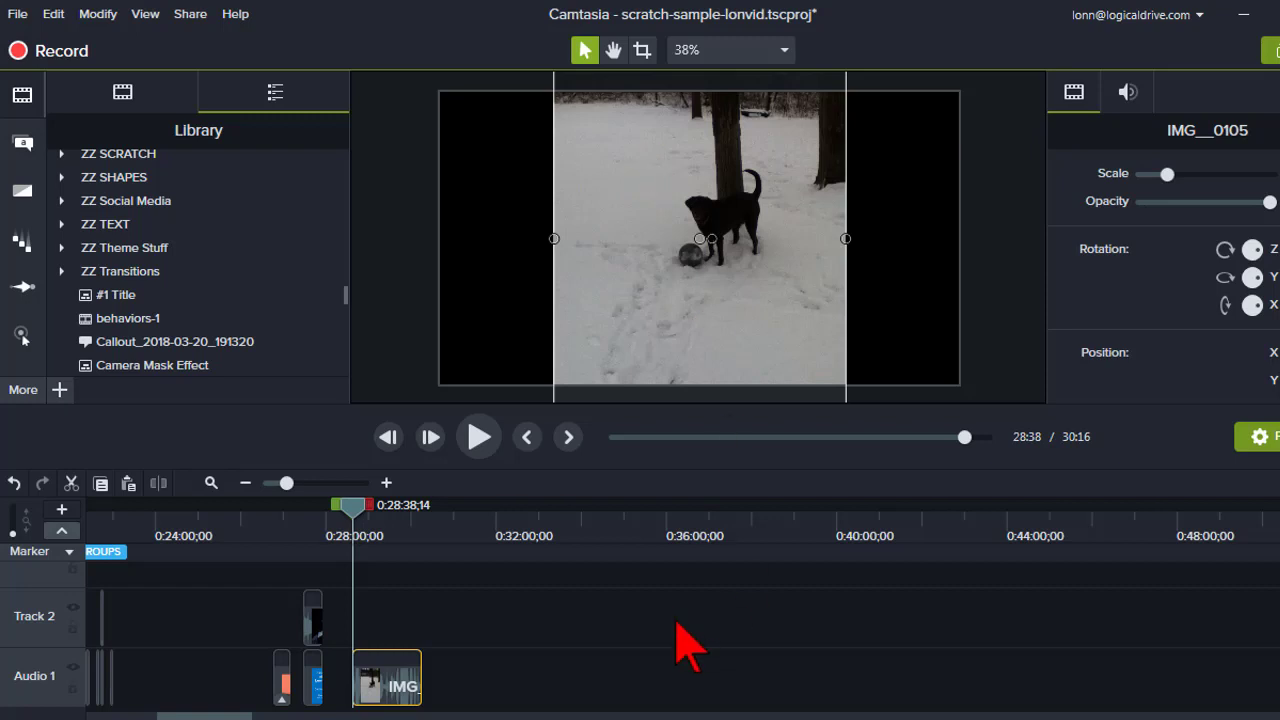
- Copy the Audio 1 clip and paste it onto Track 2, aligned with the playhead at 28:38
right_click(385, 700)
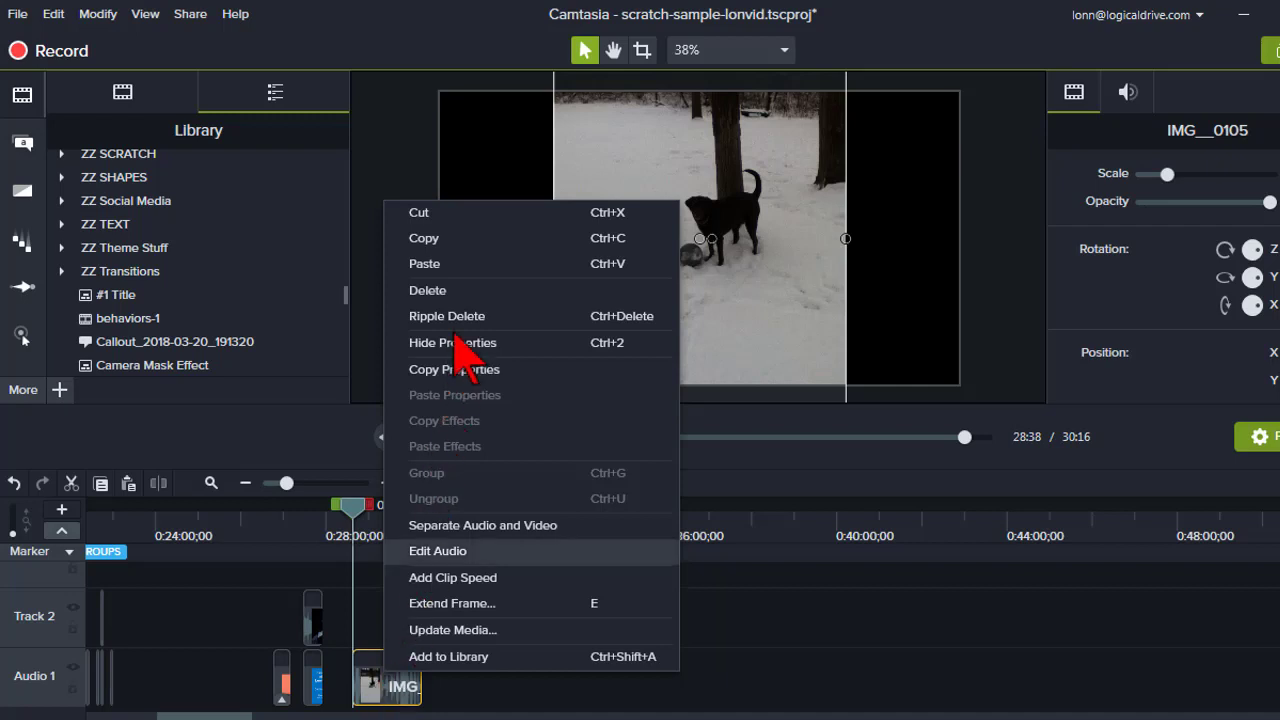
left_click(450, 242)
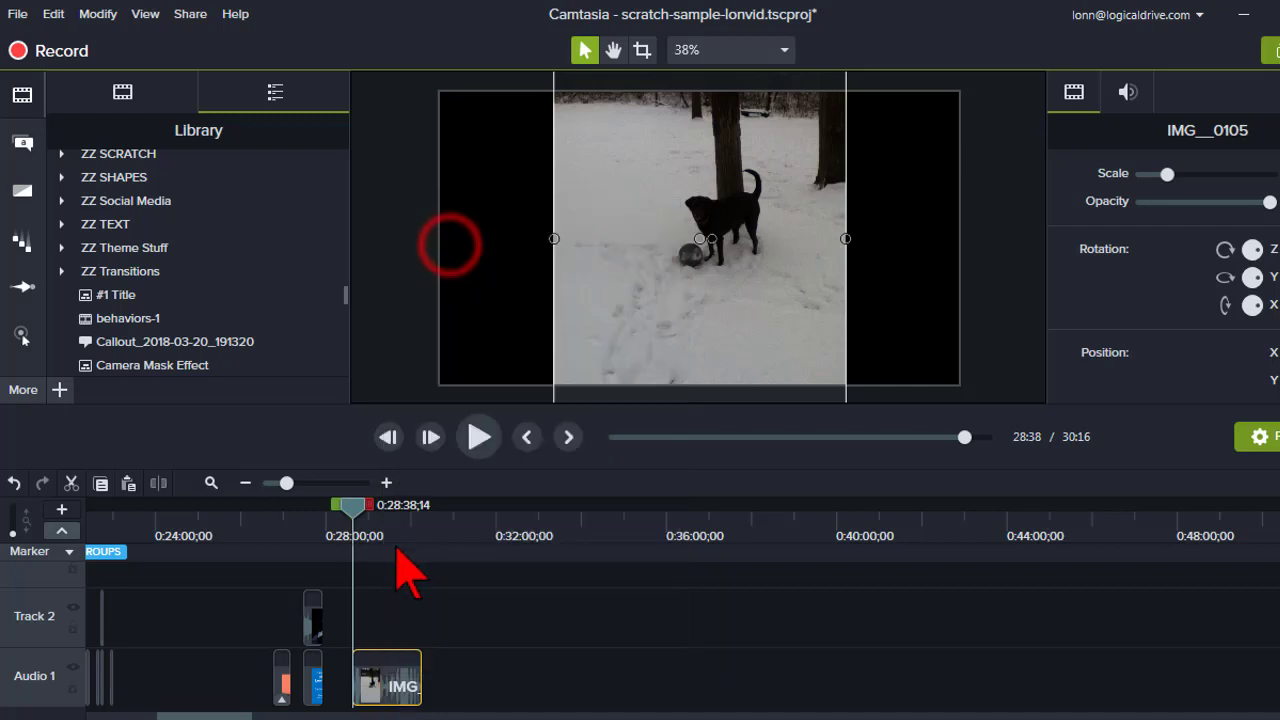
right_click(385, 608)
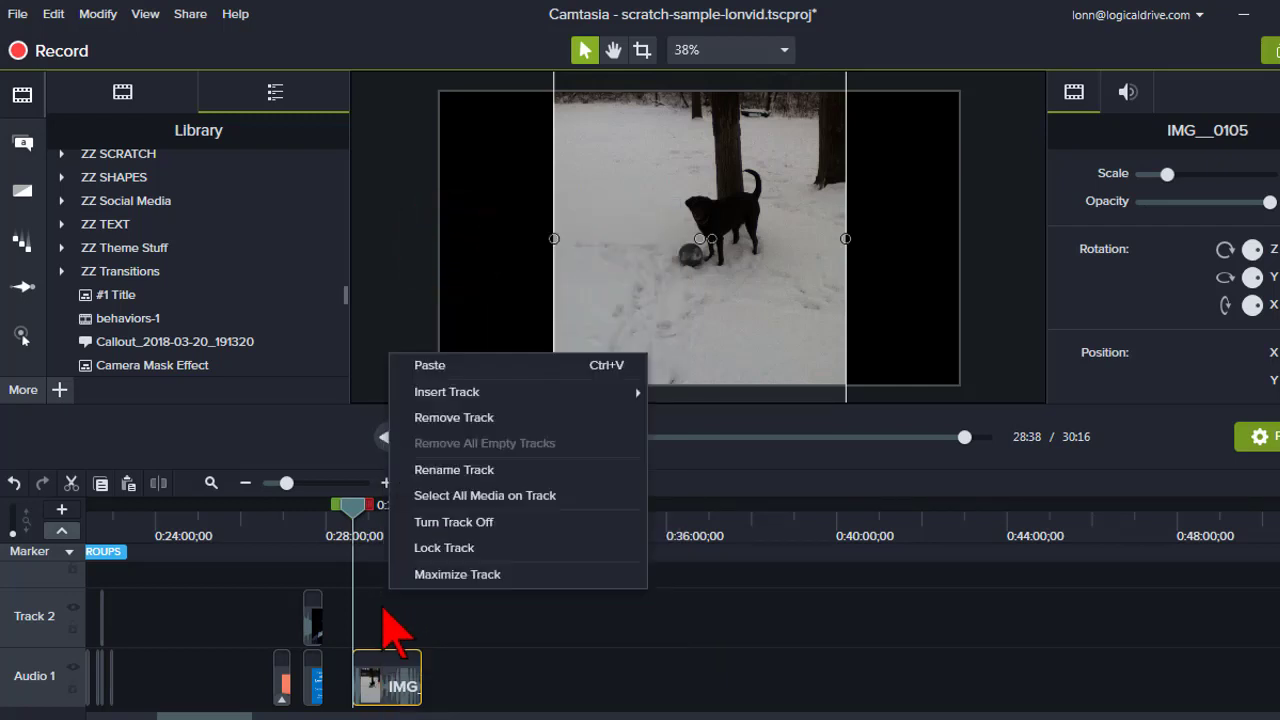
left_click(350, 507)
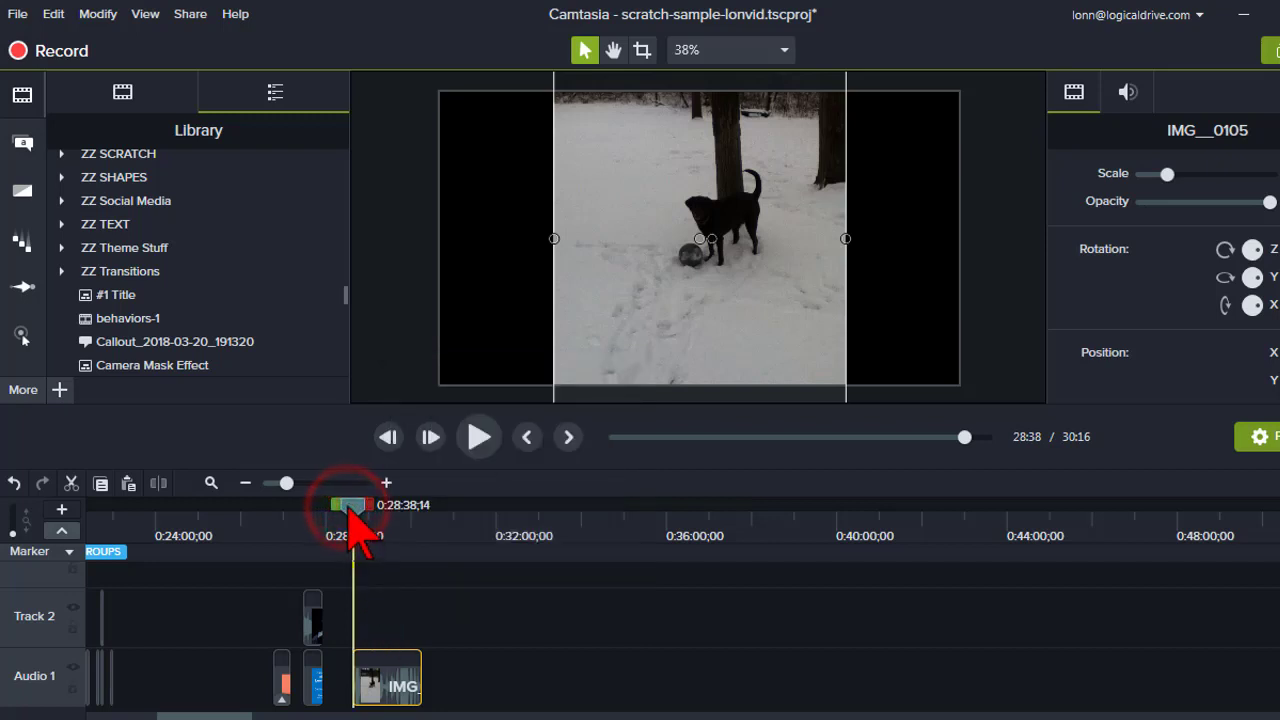
right_click(375, 607)
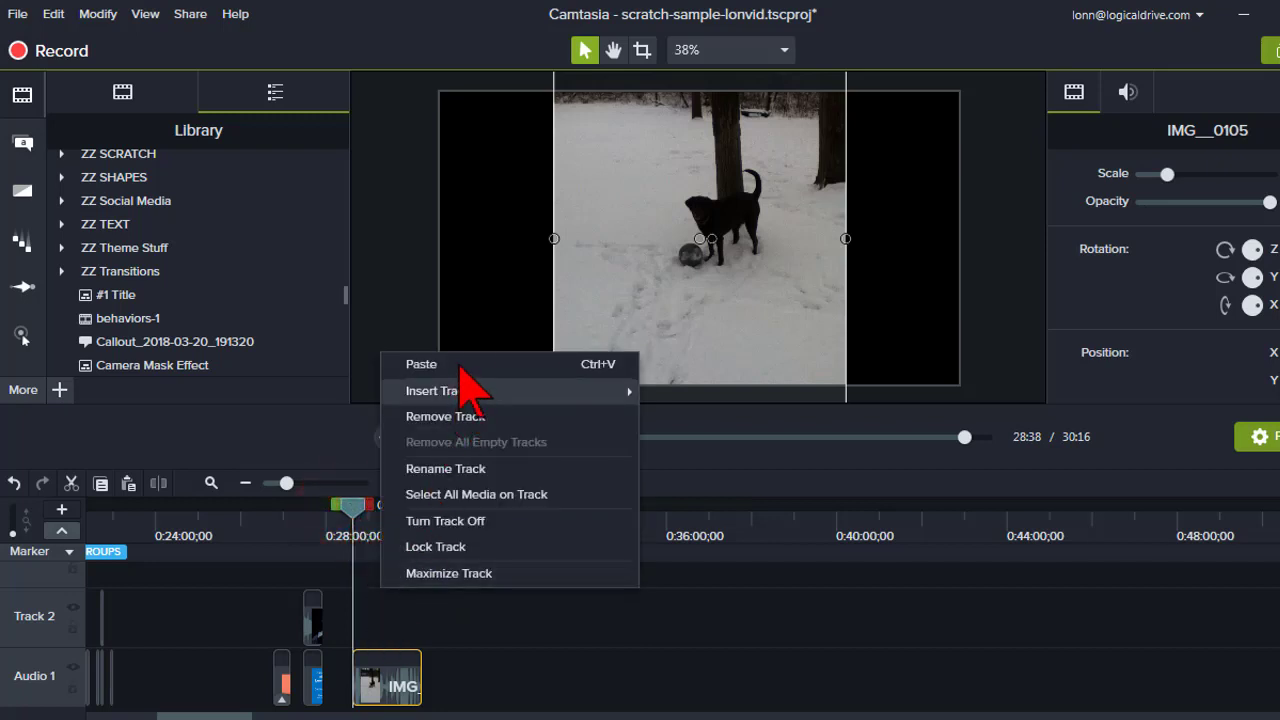
left_click(458, 365)
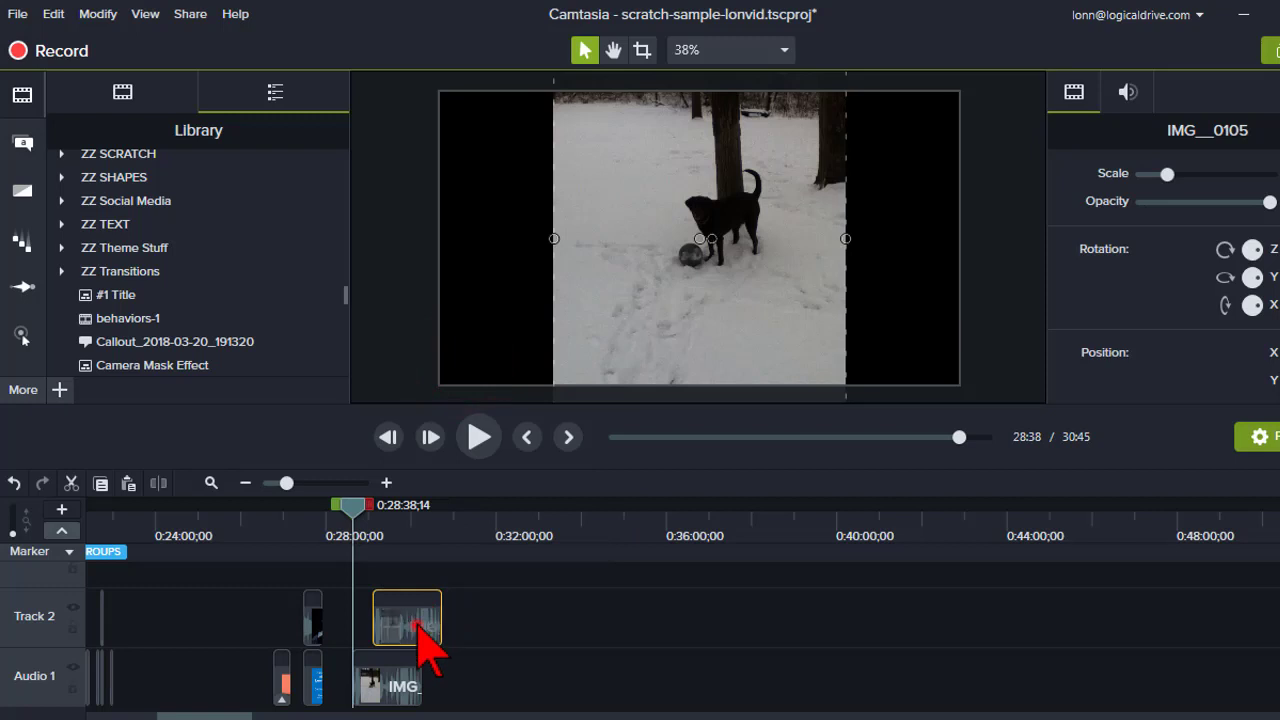
left_click_drag(417, 623, 386, 634)
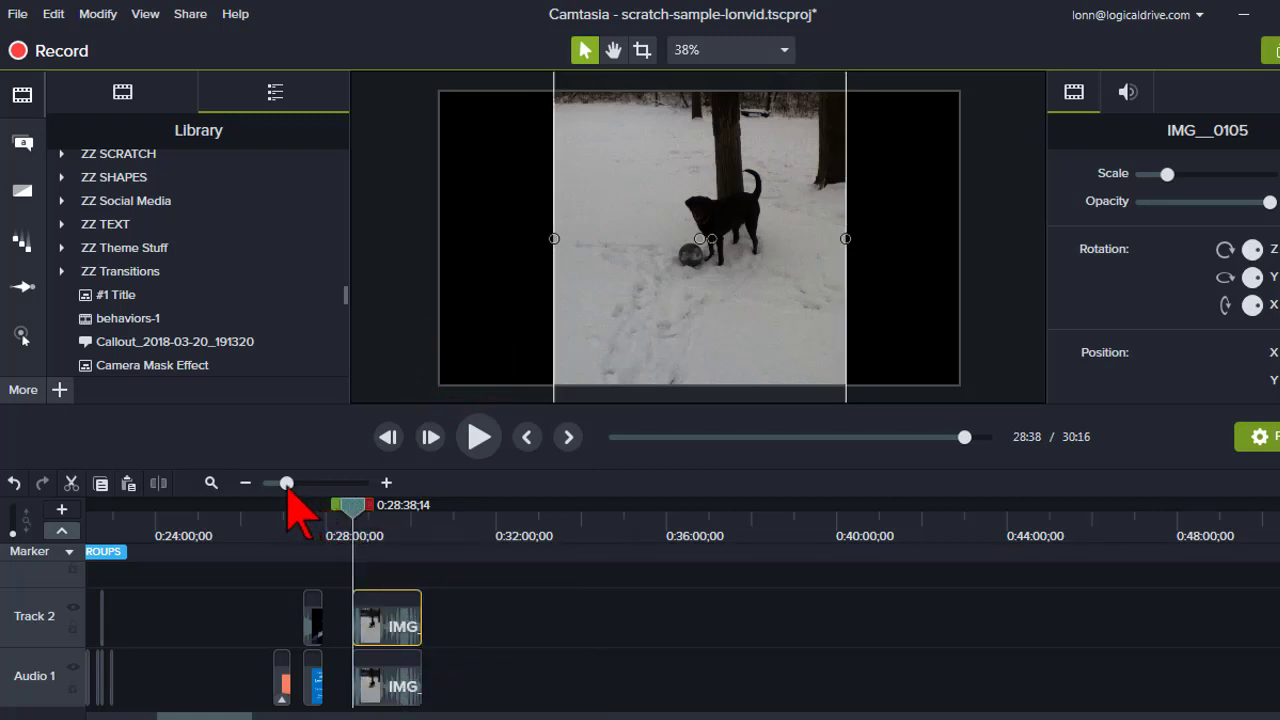
left_click_drag(287, 485, 316, 485)
- Move the Audio 1 IMG_0105 clip up onto Track 2 and select the copy on Audio 1
scroll(680, 620, "right", 3)
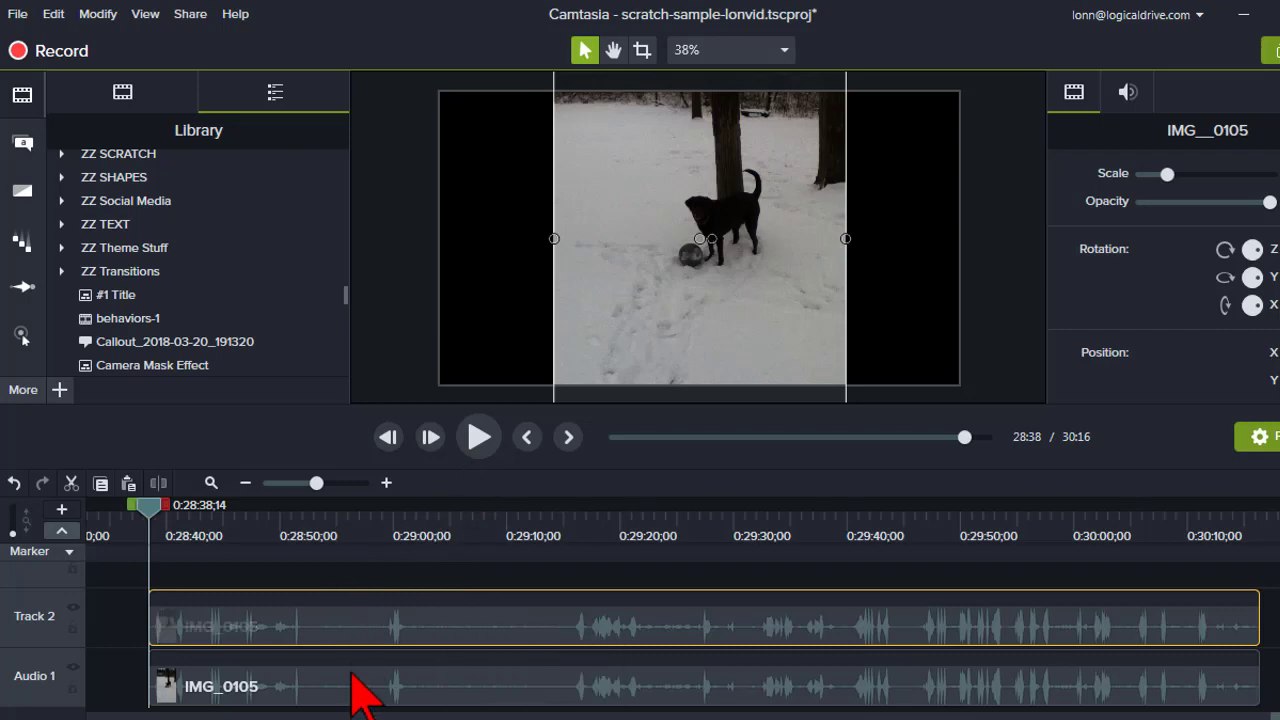
left_click_drag(352, 682, 352, 628)
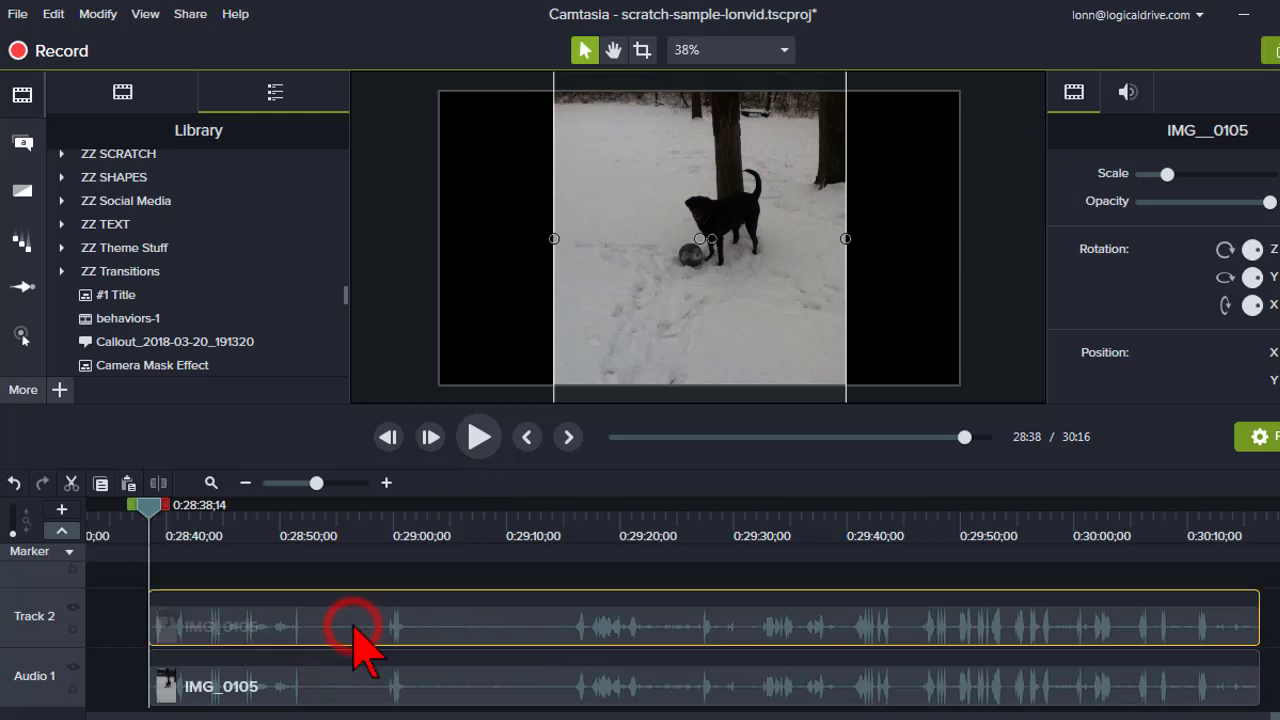
left_click(504, 680)
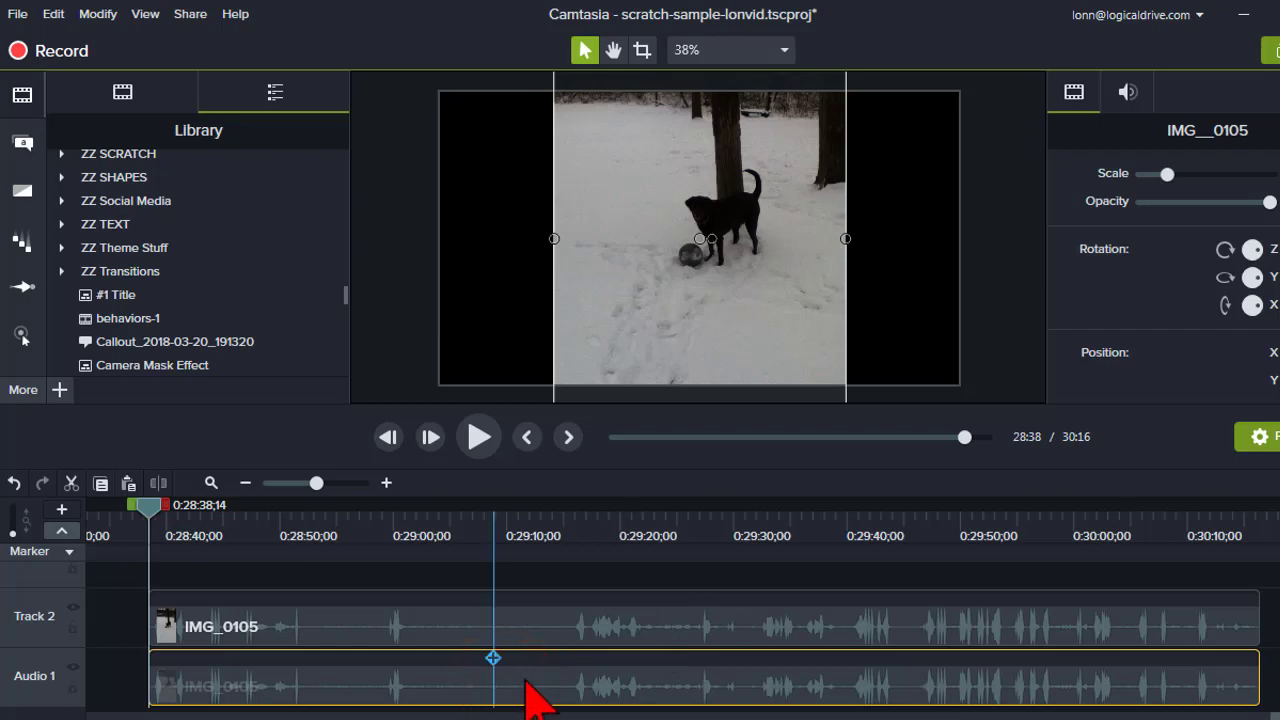
- Scale the Audio 1 IMG_0105 copy outward at both corners and recentre it on the canvas
left_click(414, 214)
scroll(417, 243, "down", 5)
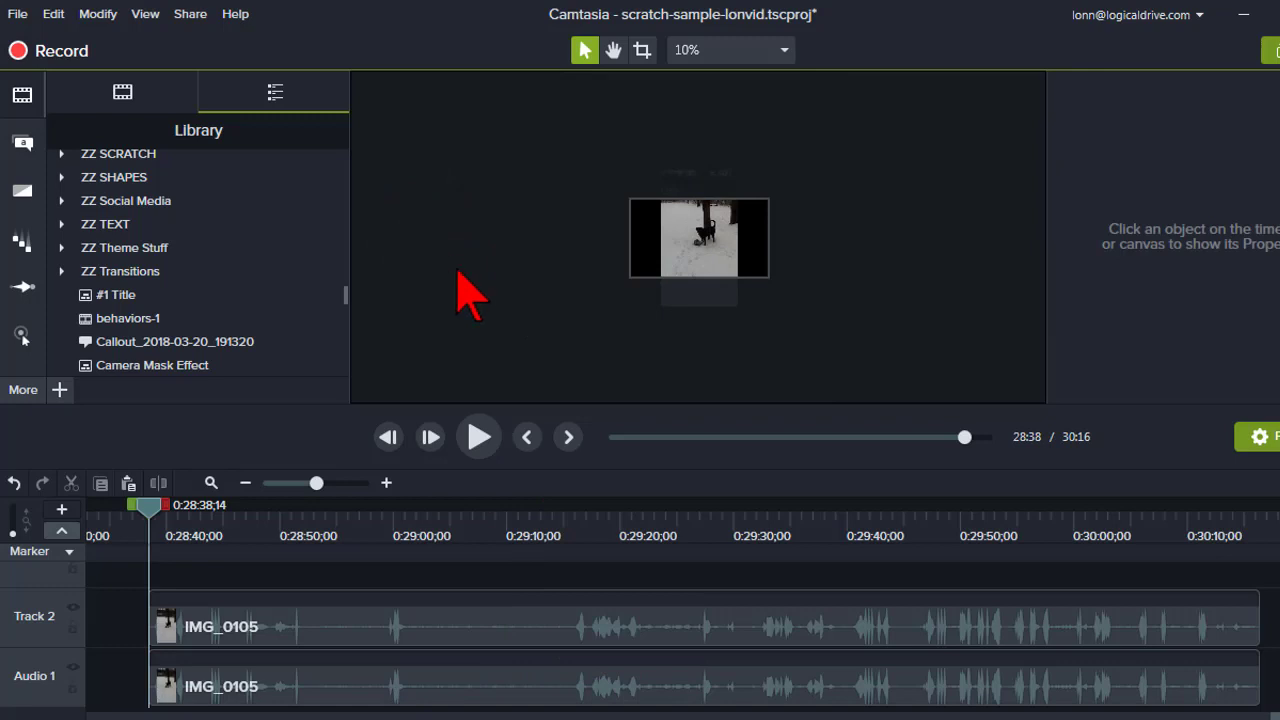
left_click(543, 685)
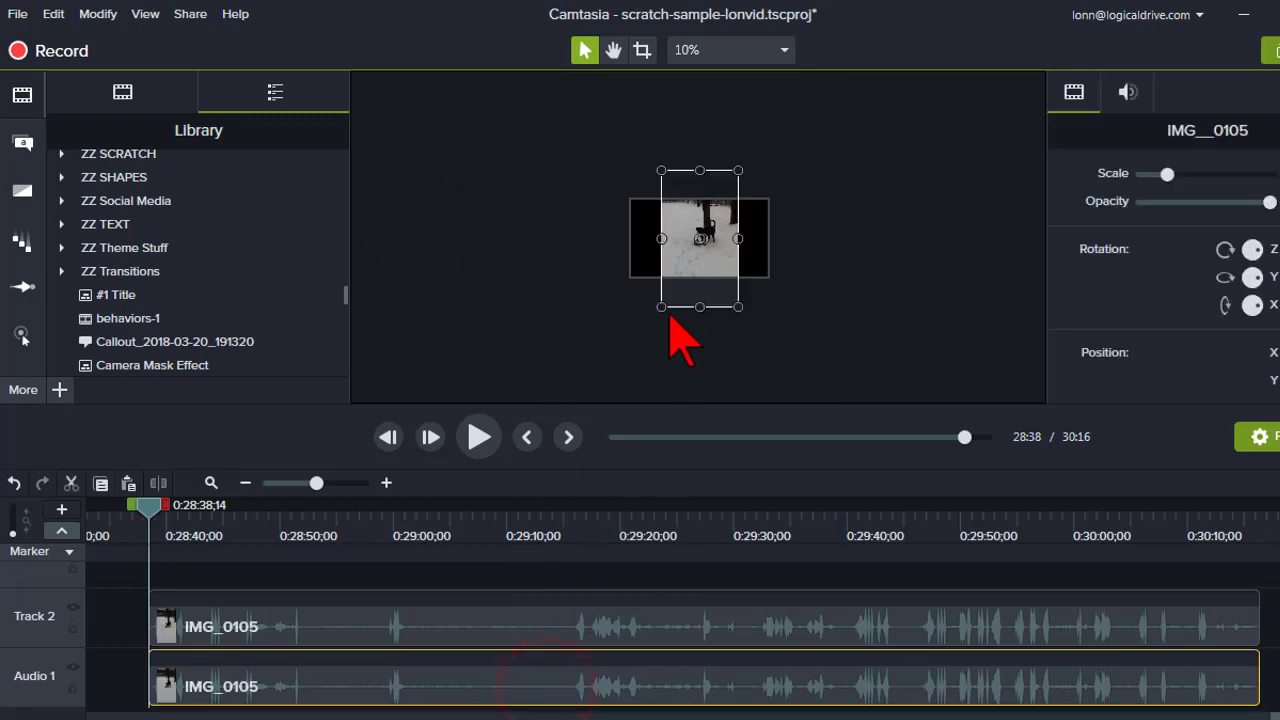
left_click_drag(661, 306, 629, 357)
left_click_drag(738, 170, 768, 117)
left_click_drag(746, 262, 746, 288)
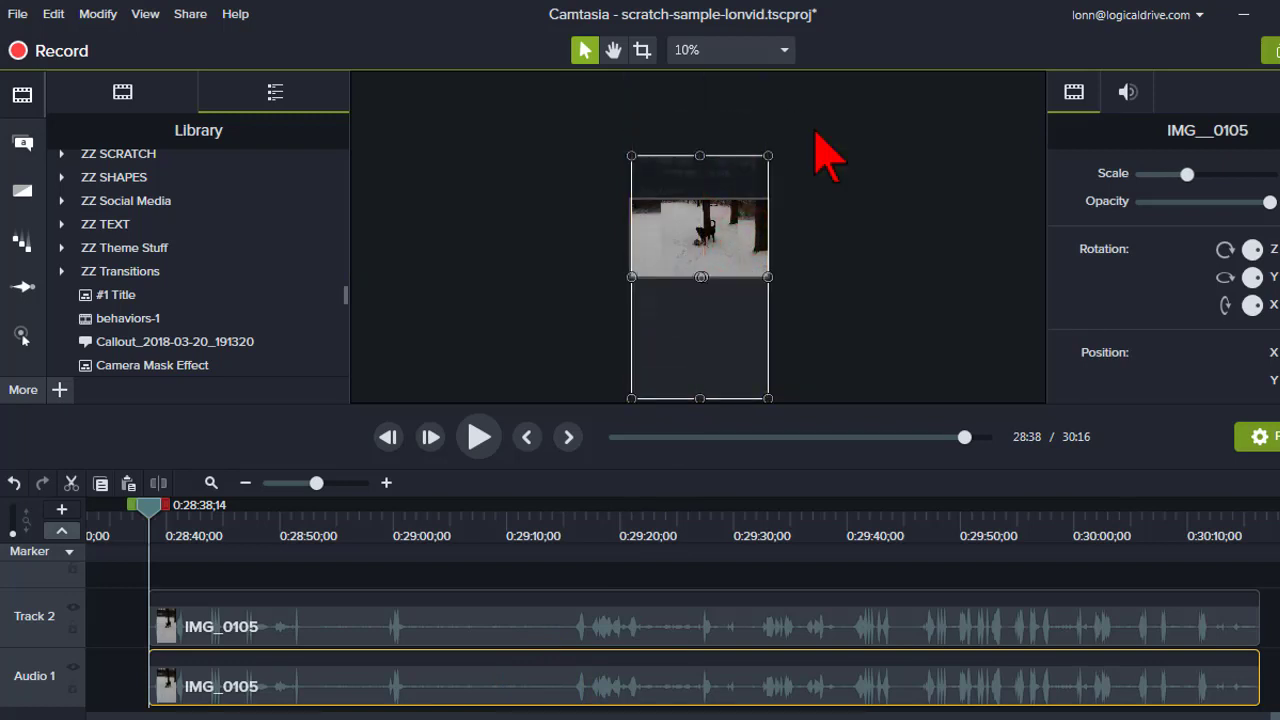
- Set the canvas zoom to Fit and check the upright and background clips
left_click(781, 52)
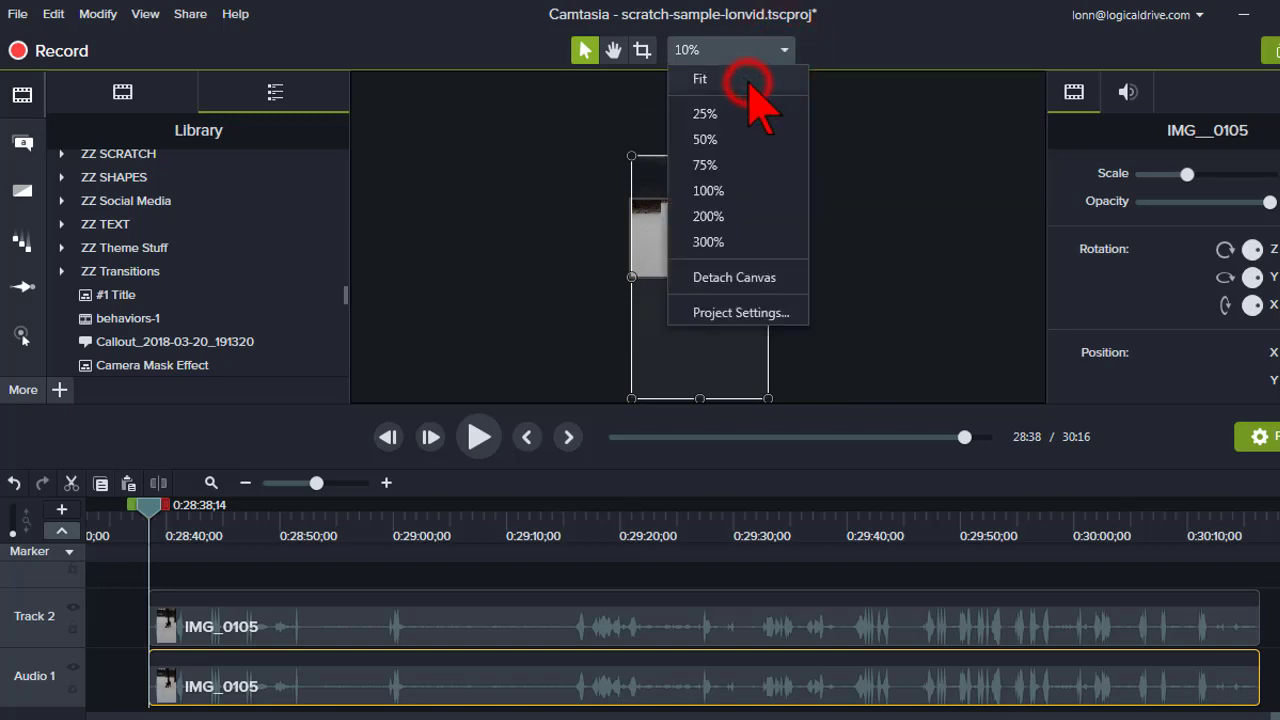
left_click(749, 80)
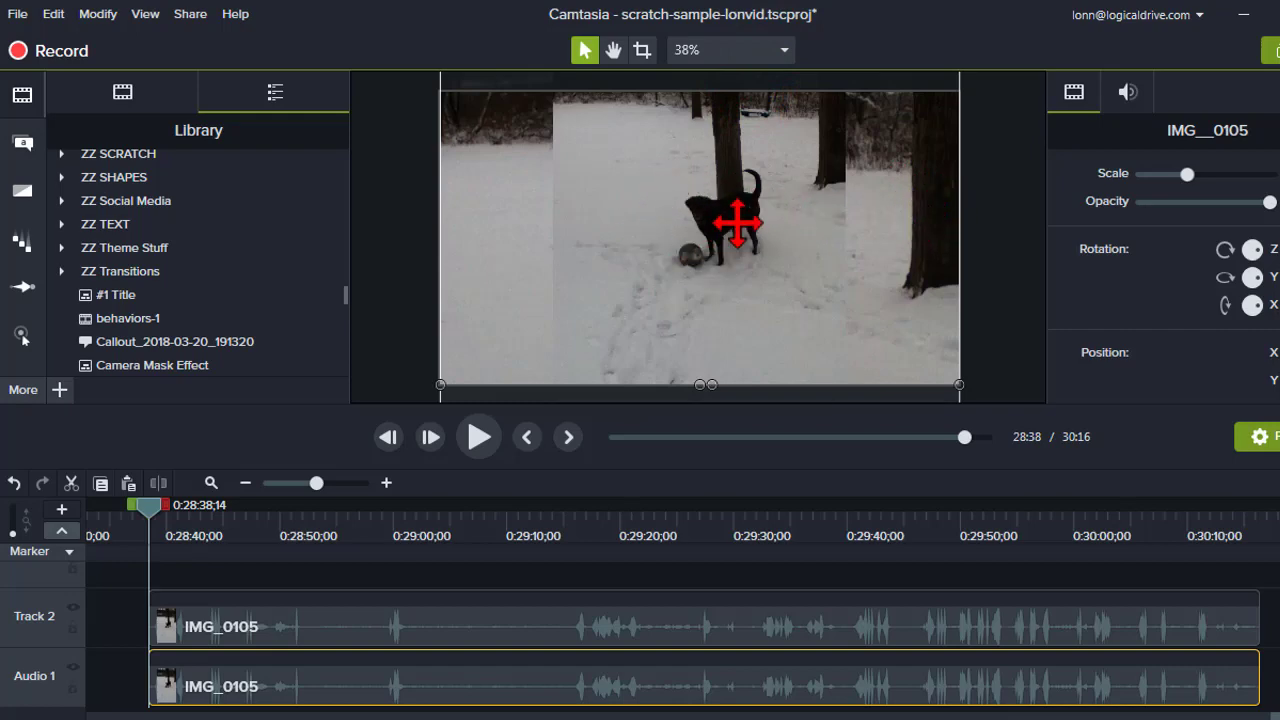
left_click(695, 220)
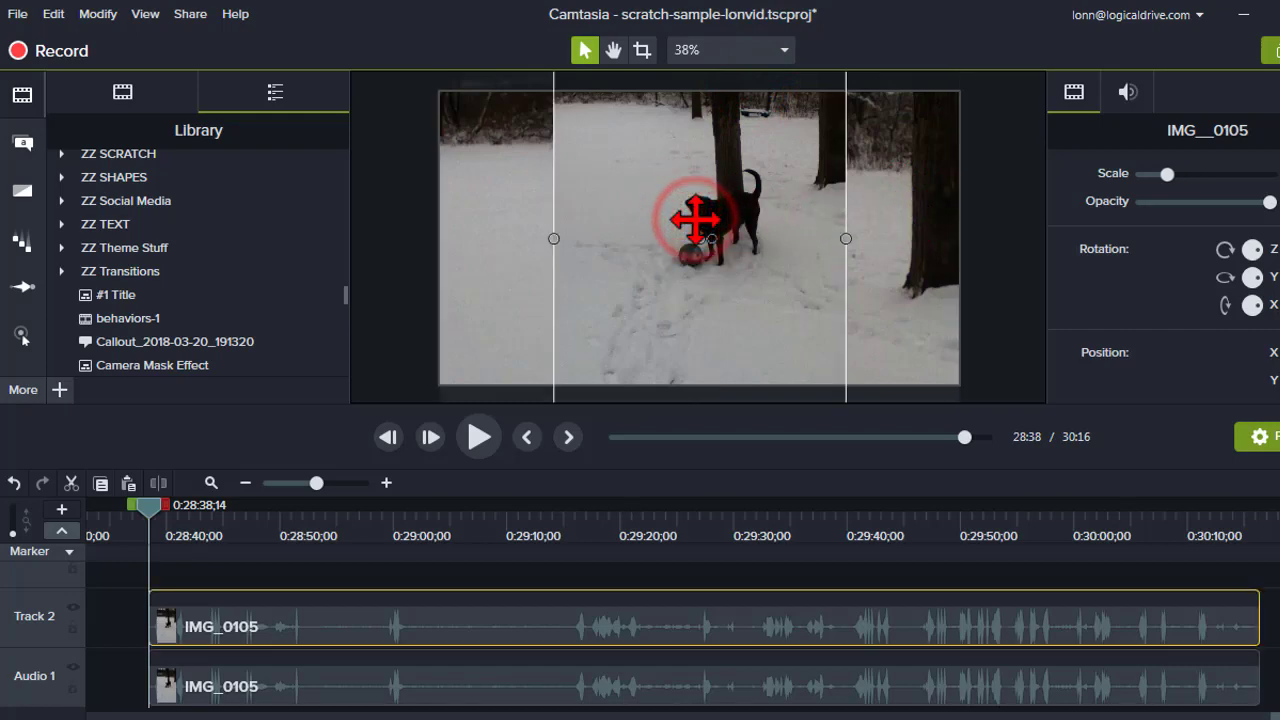
left_click(890, 309)
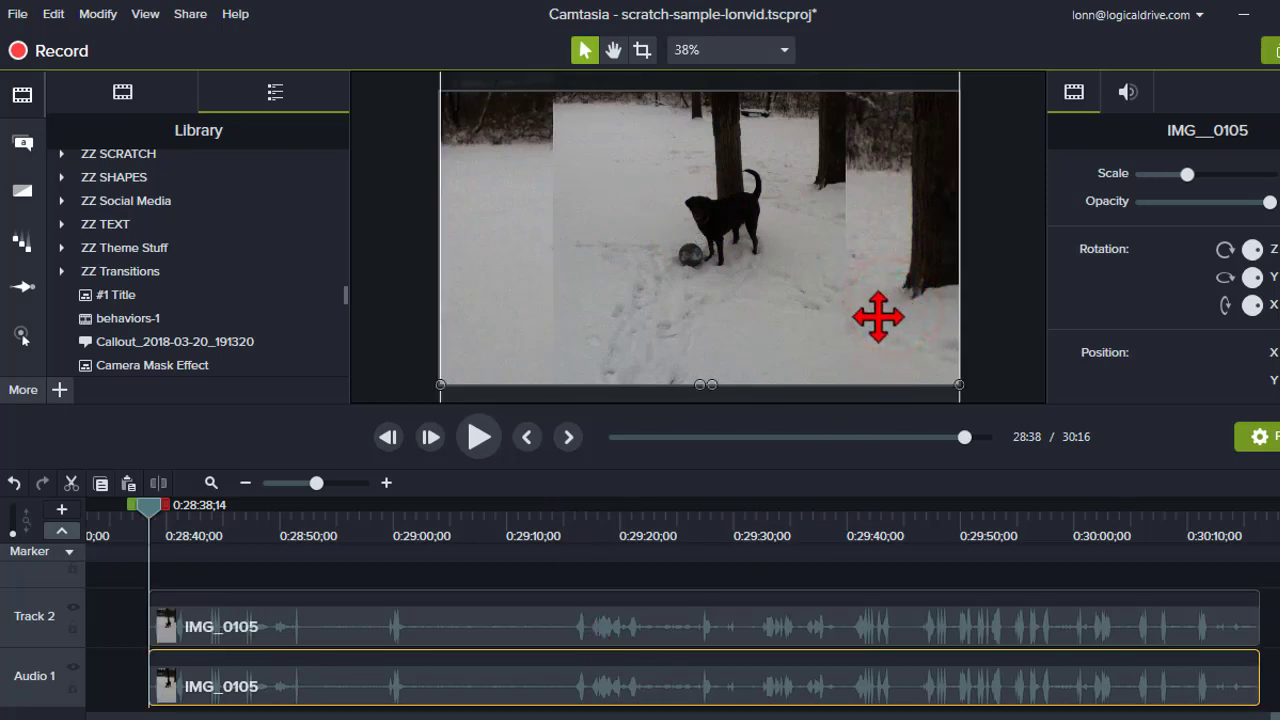
left_click(732, 292)
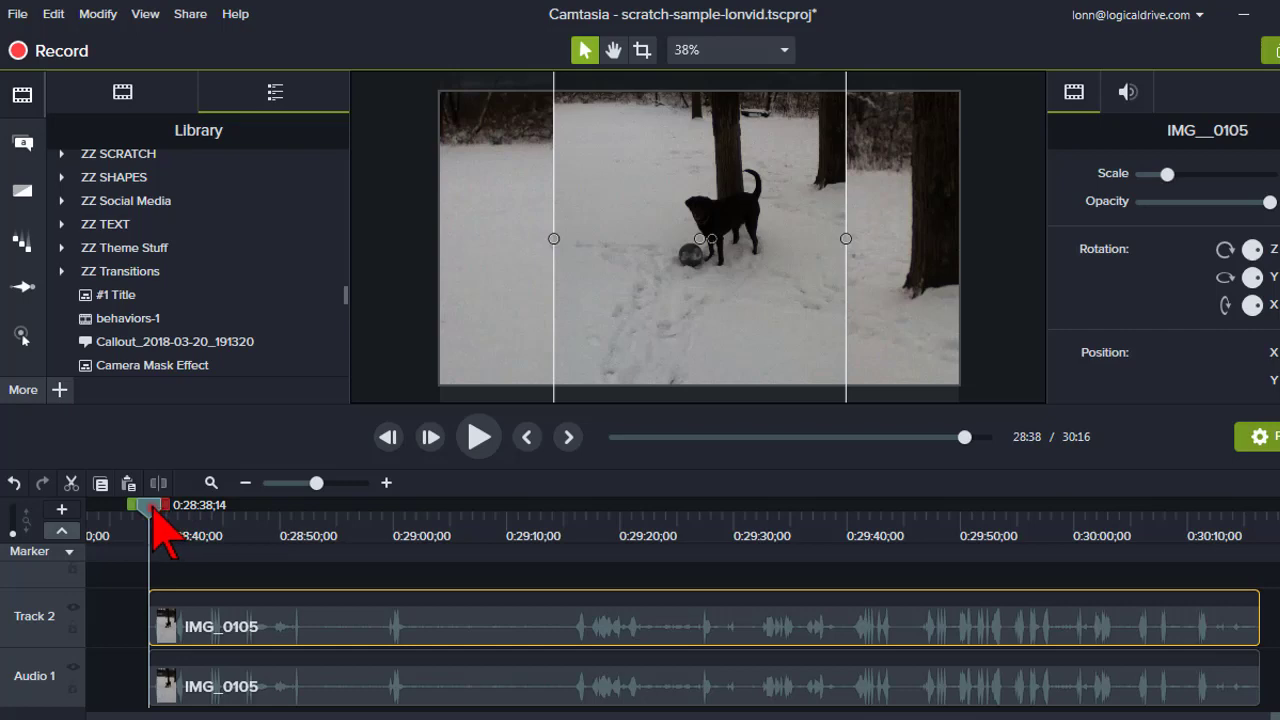
- Scrub to 0:28:45;24 to preview the upright clip over the full-frame copy
left_click_drag(152, 508, 252, 520)
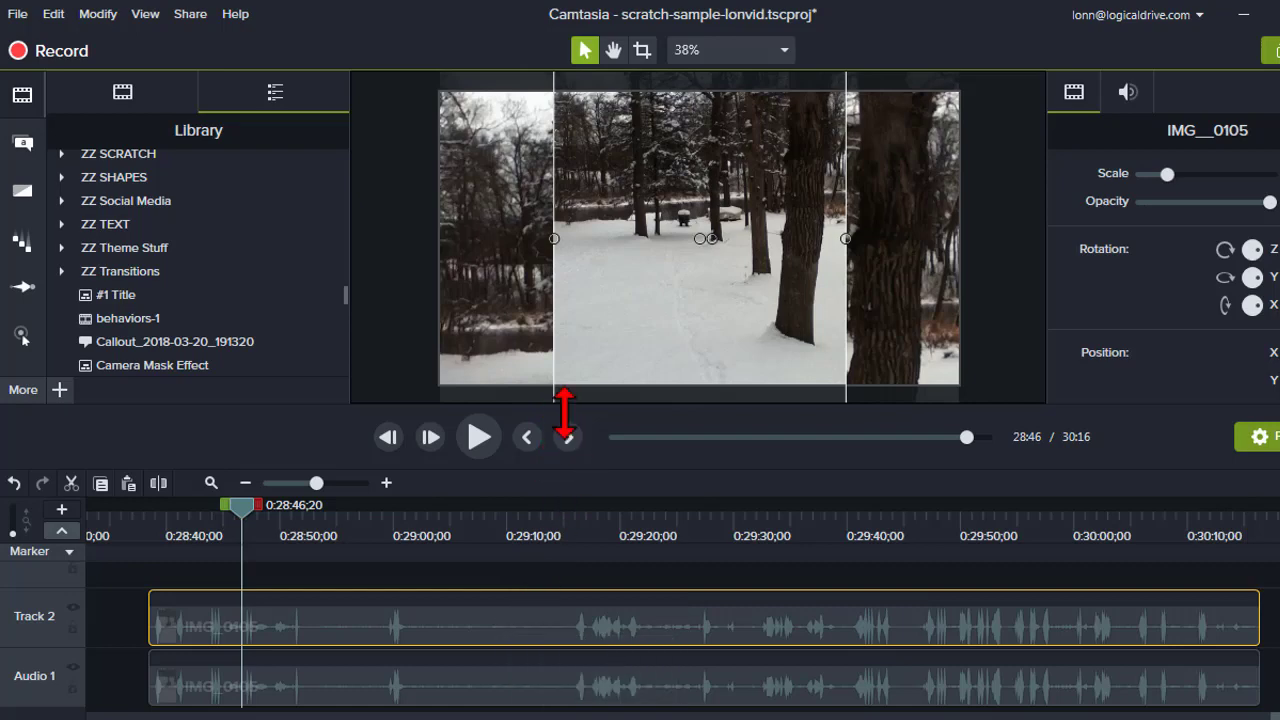
- Show an extra track and move the vertical clip up to Track 3
left_click_drag(564, 407, 569, 349)
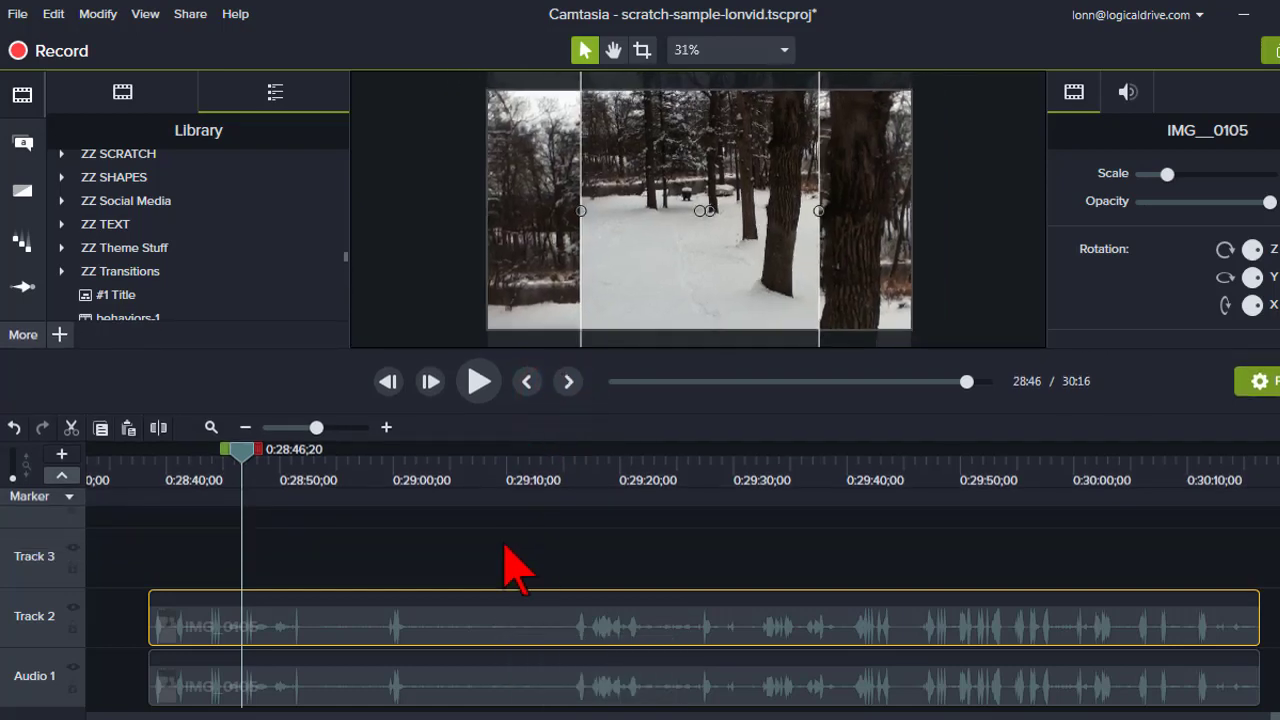
left_click(508, 625)
left_click_drag(508, 618, 512, 558)
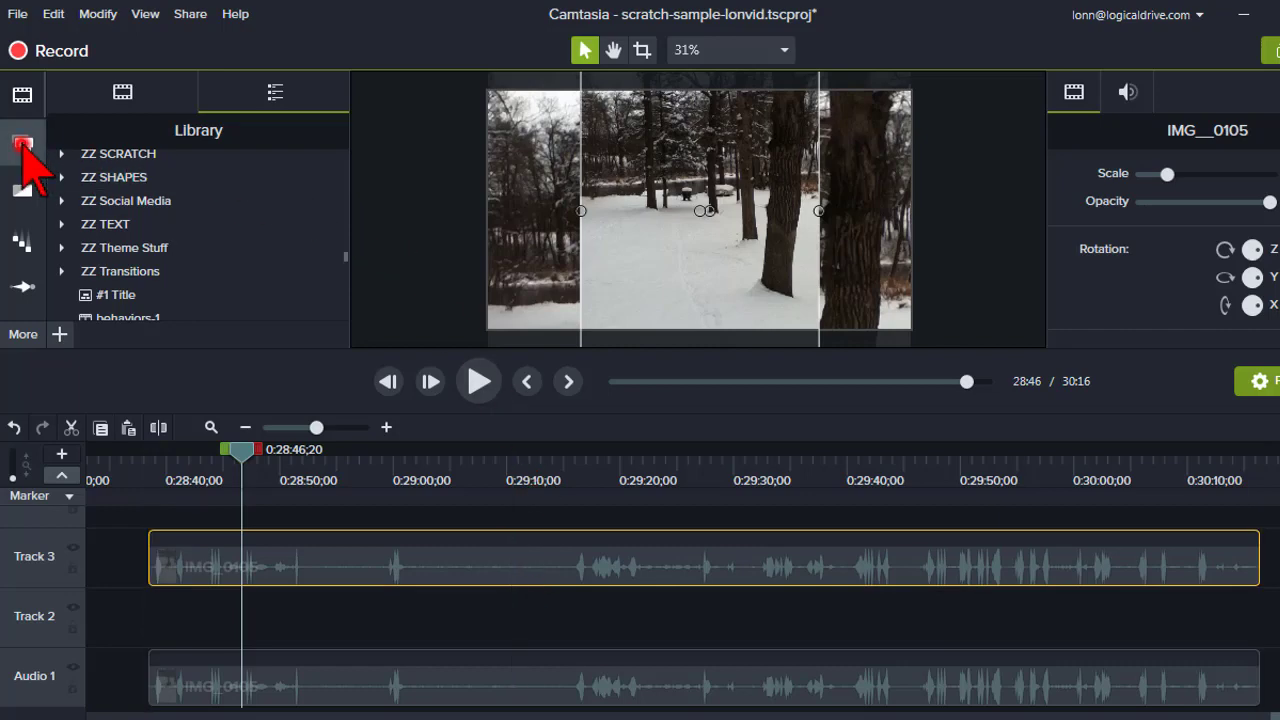
- Add a Blur annotation from Blur & Highlight onto Track 2 at 28:38
left_click(22, 145)
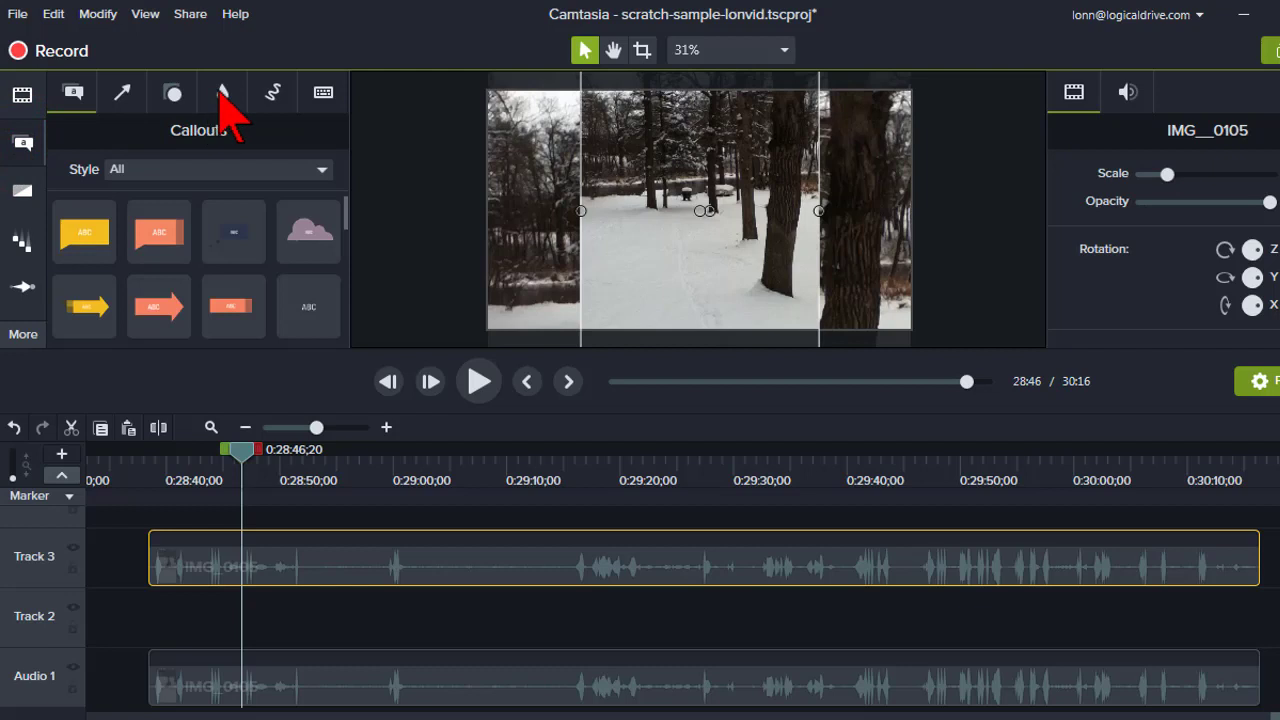
left_click(223, 95)
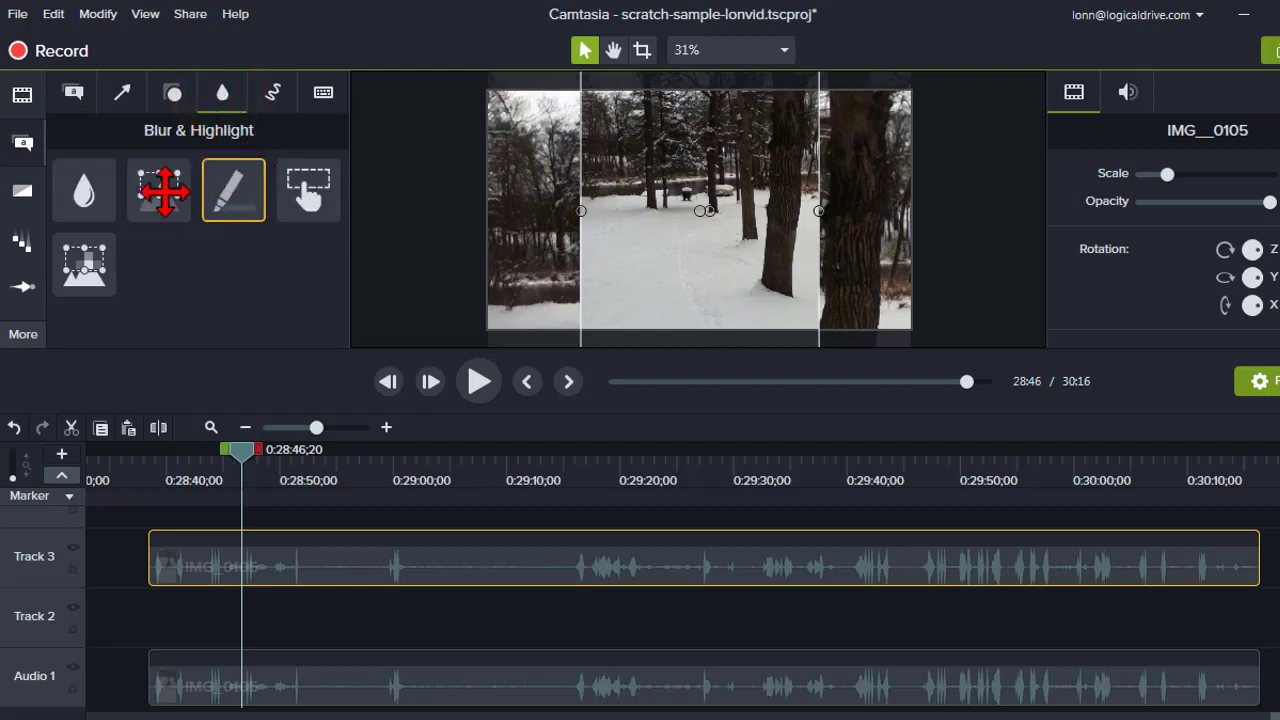
left_click_drag(84, 190, 151, 632)
- Extend the Blur annotation to the full 1:38 and resize it to cover the whole canvas
left_click(265, 679)
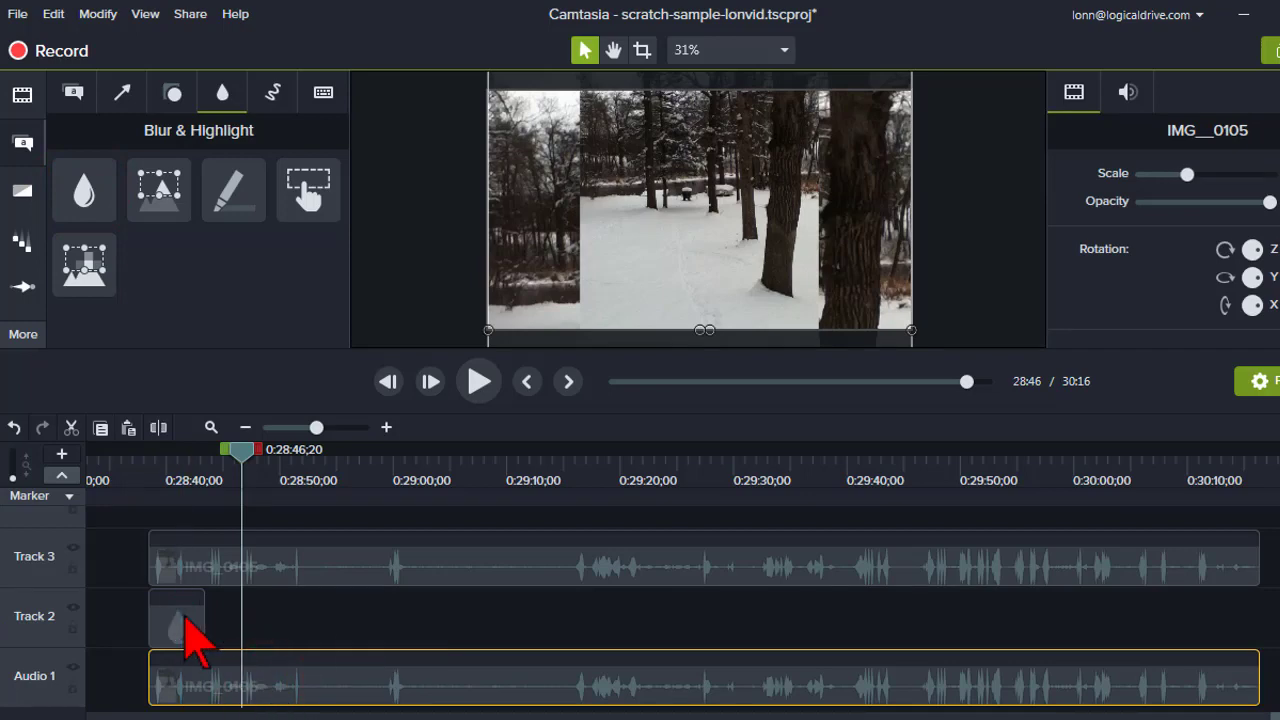
left_click(184, 617)
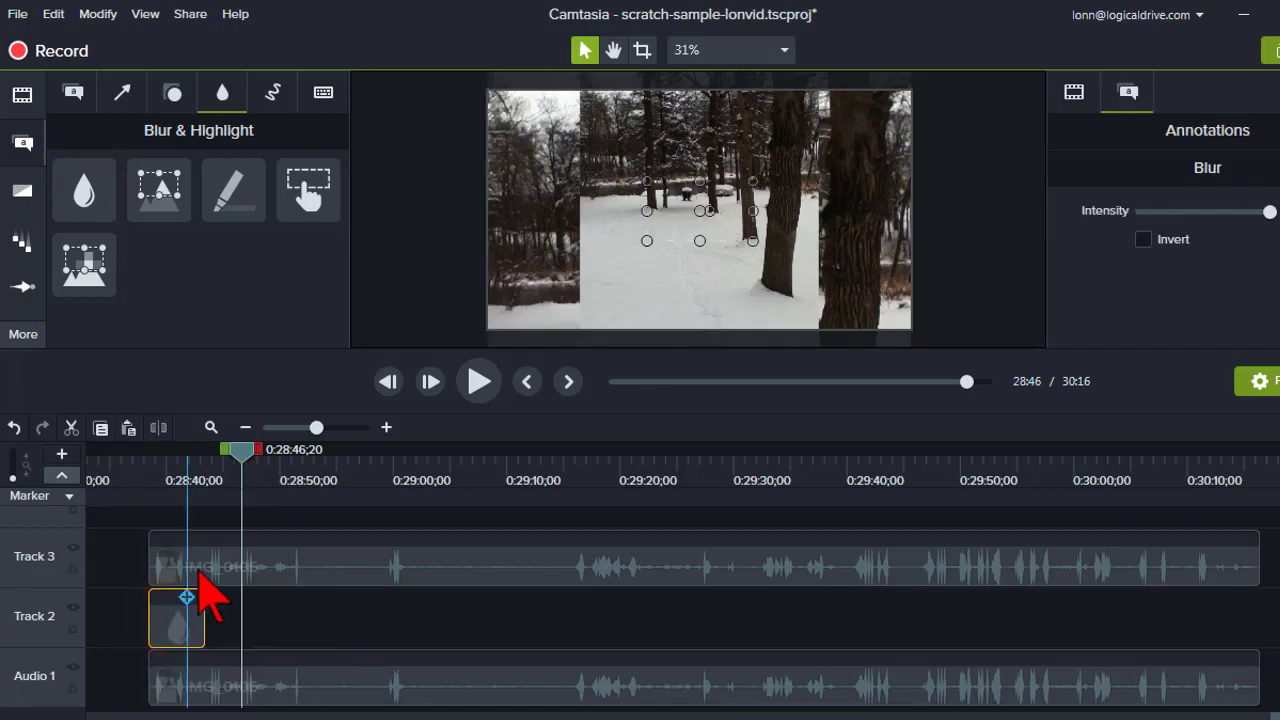
left_click(198, 567)
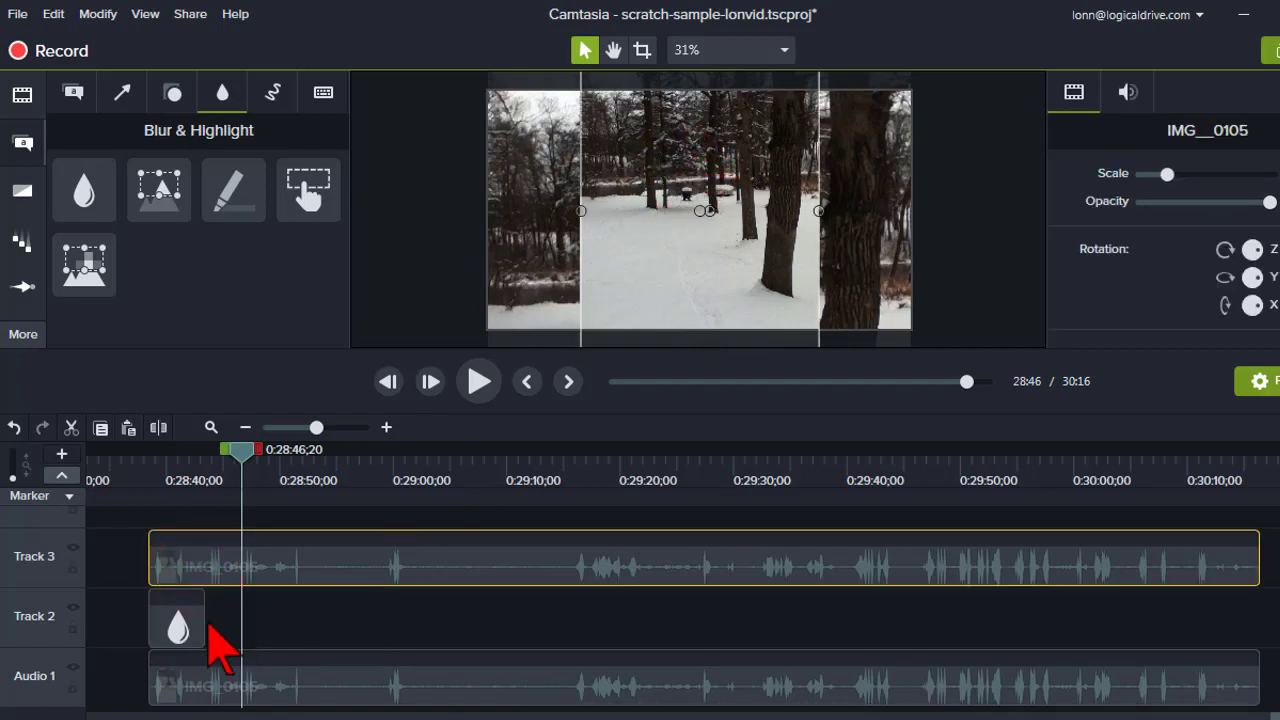
mouse_move(203, 624)
left_mouse_down()
mouse_move(1071, 626)
mouse_move(1257, 612)
left_mouse_up()
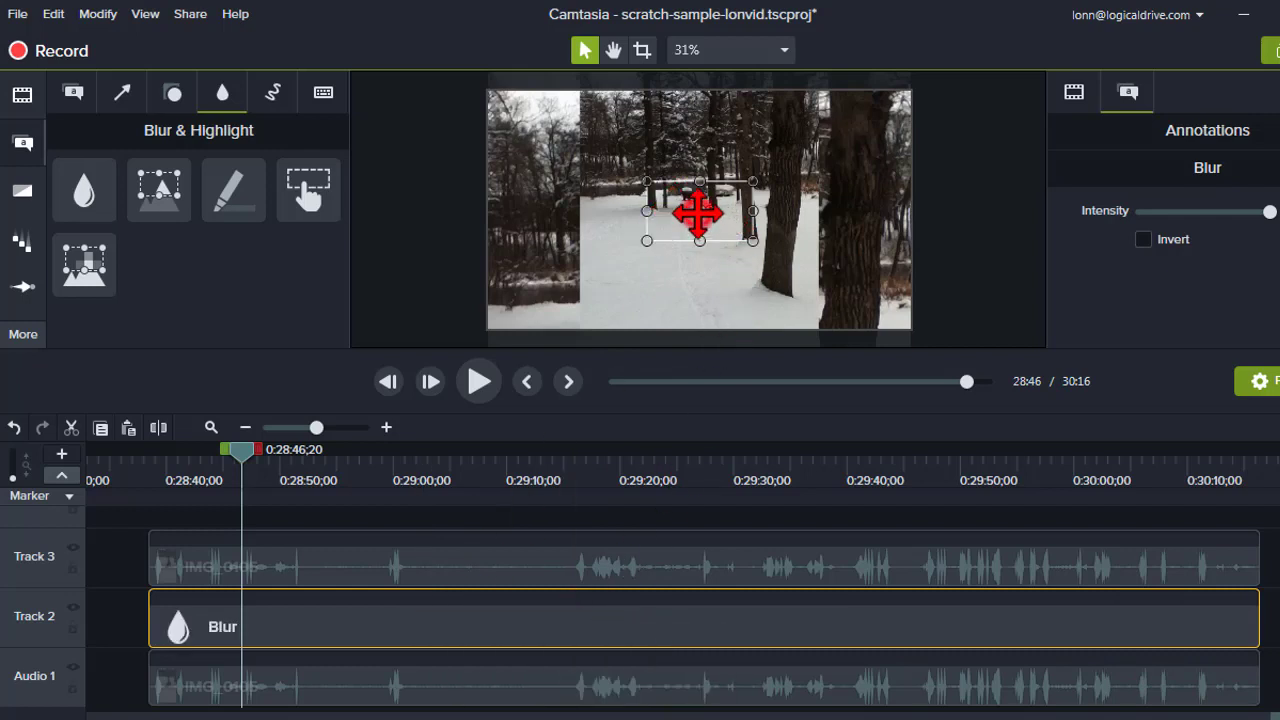
left_click_drag(697, 213, 486, 94)
left_click_drag(750, 240, 935, 330)
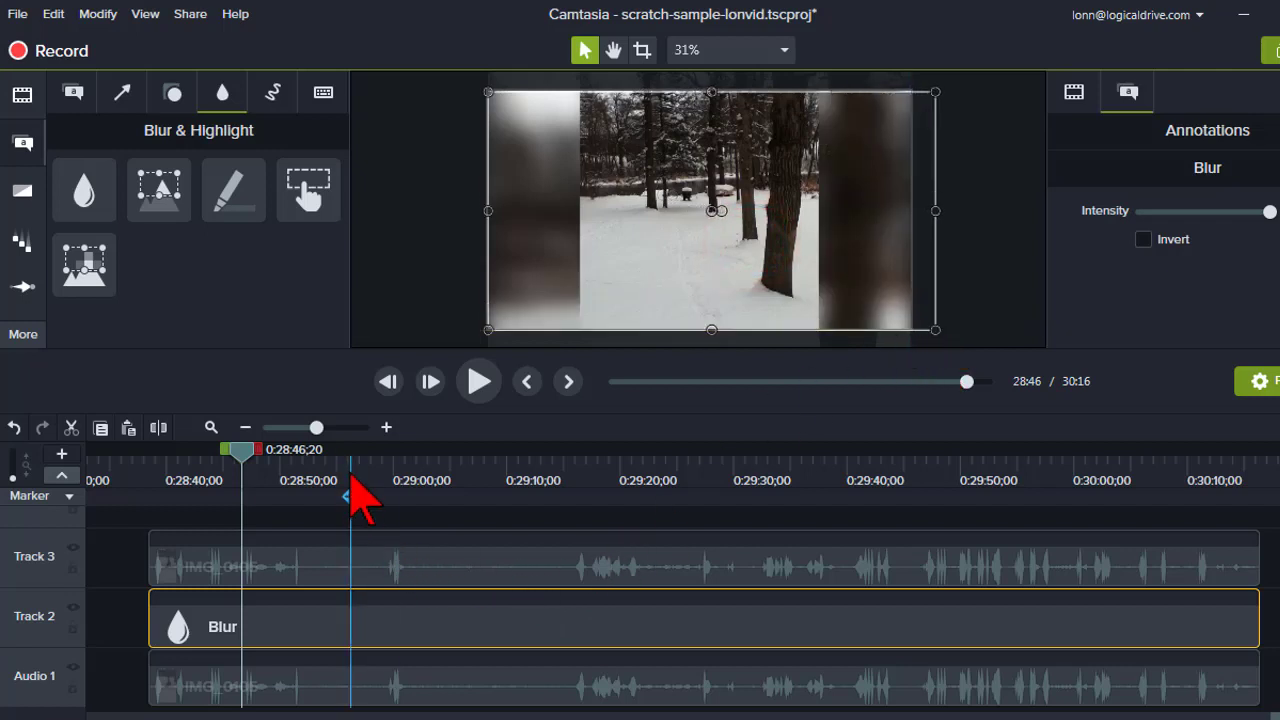
- Scrub the playhead around 29:07 to check the sides stay blurred
left_click(349, 462)
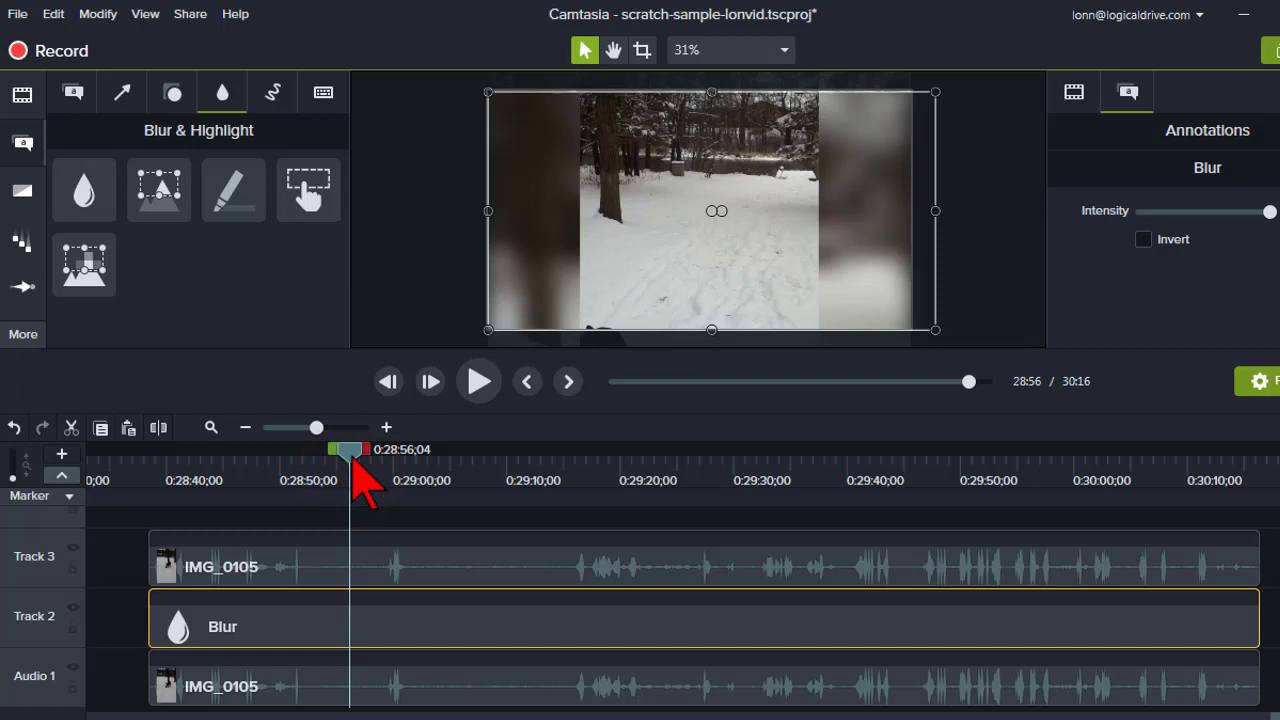
left_click_drag(350, 462, 478, 466)
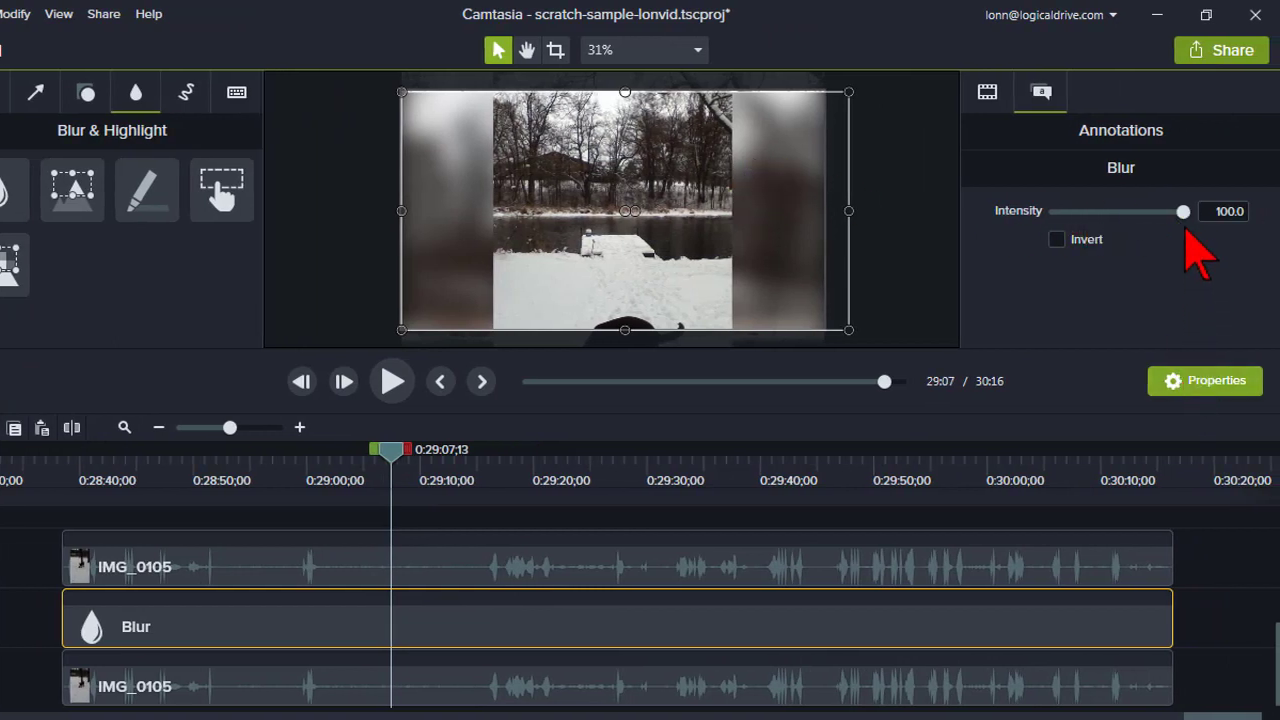
left_click(1182, 212)
left_click_drag(1176, 212, 1147, 216)
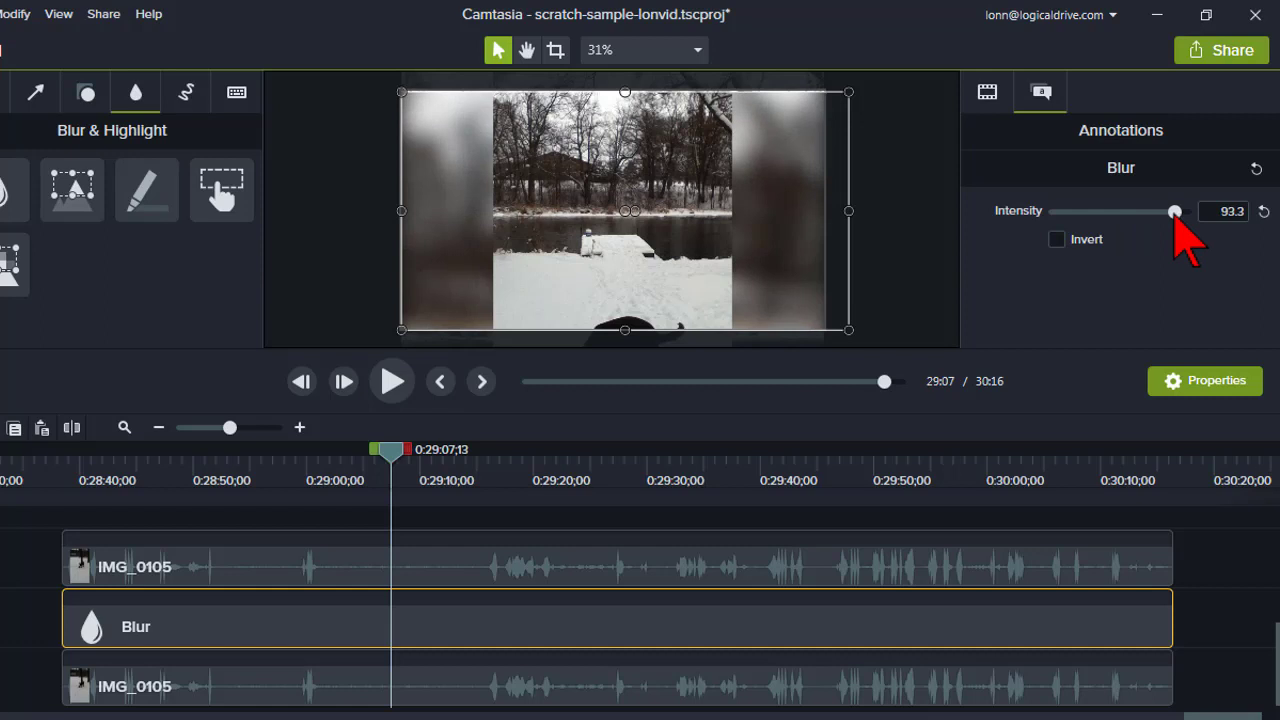
left_click_drag(1175, 212, 1200, 215)
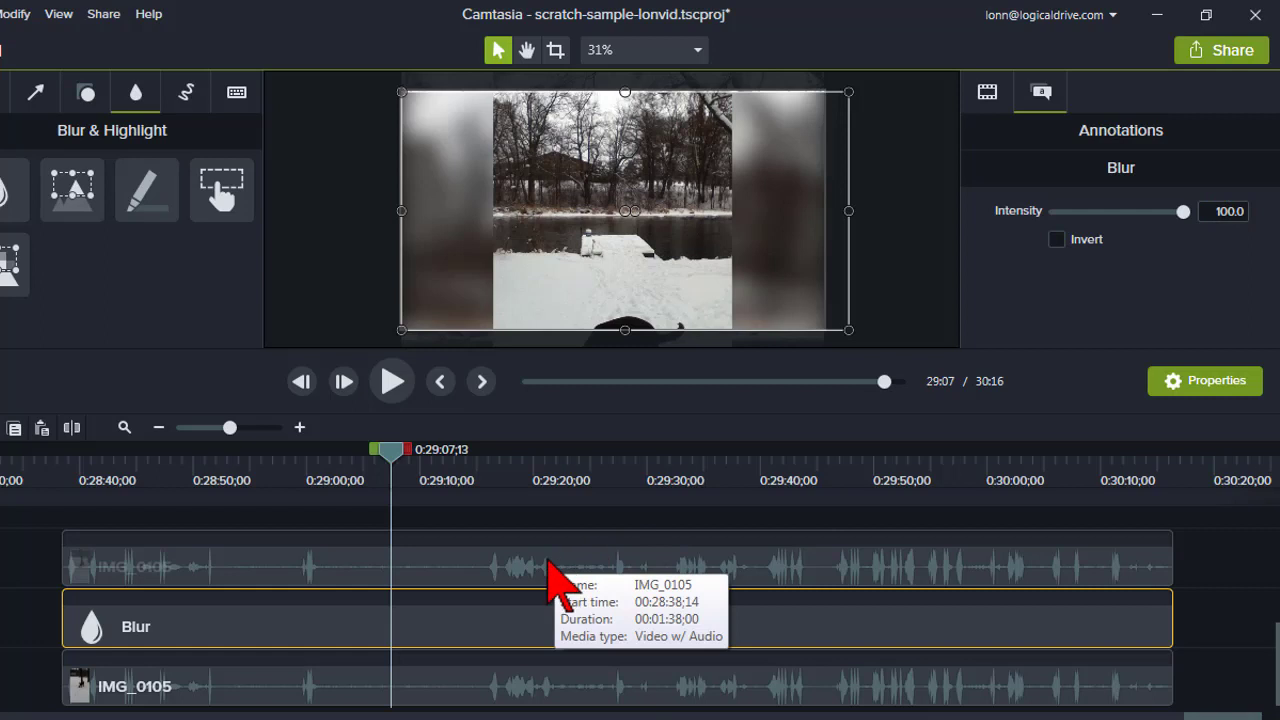
left_click(252, 572)
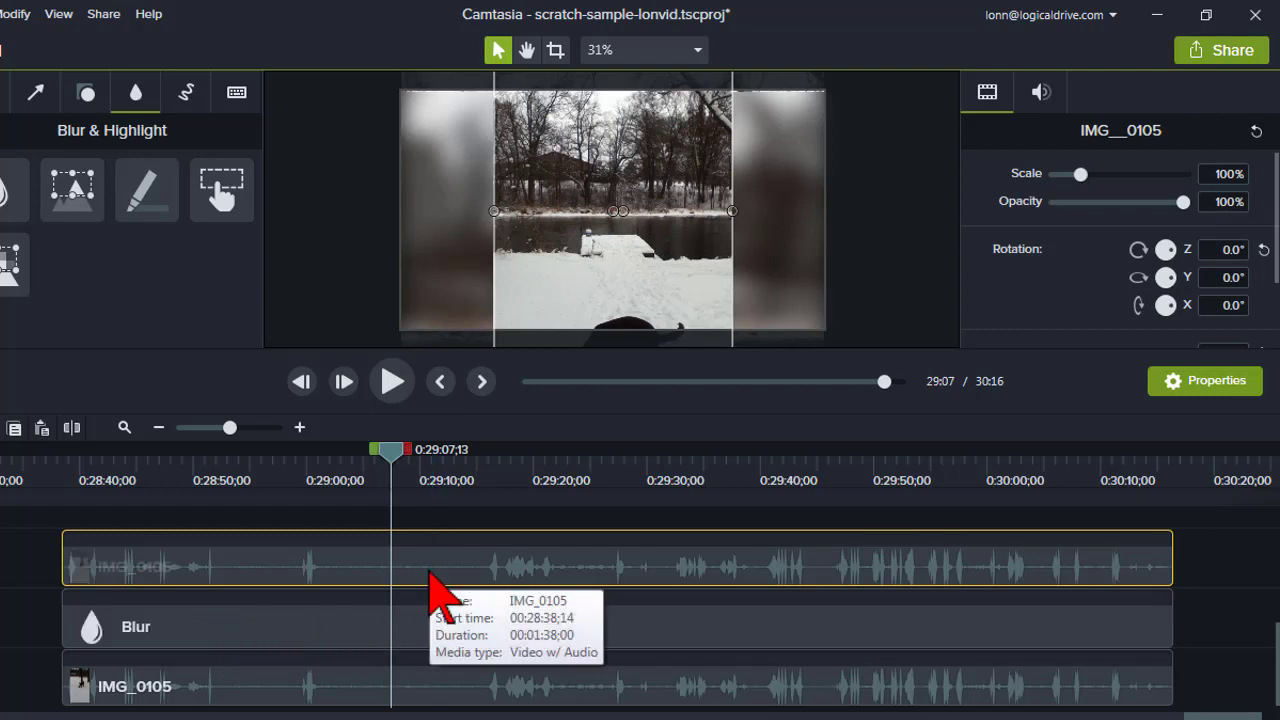
left_click(428, 573)
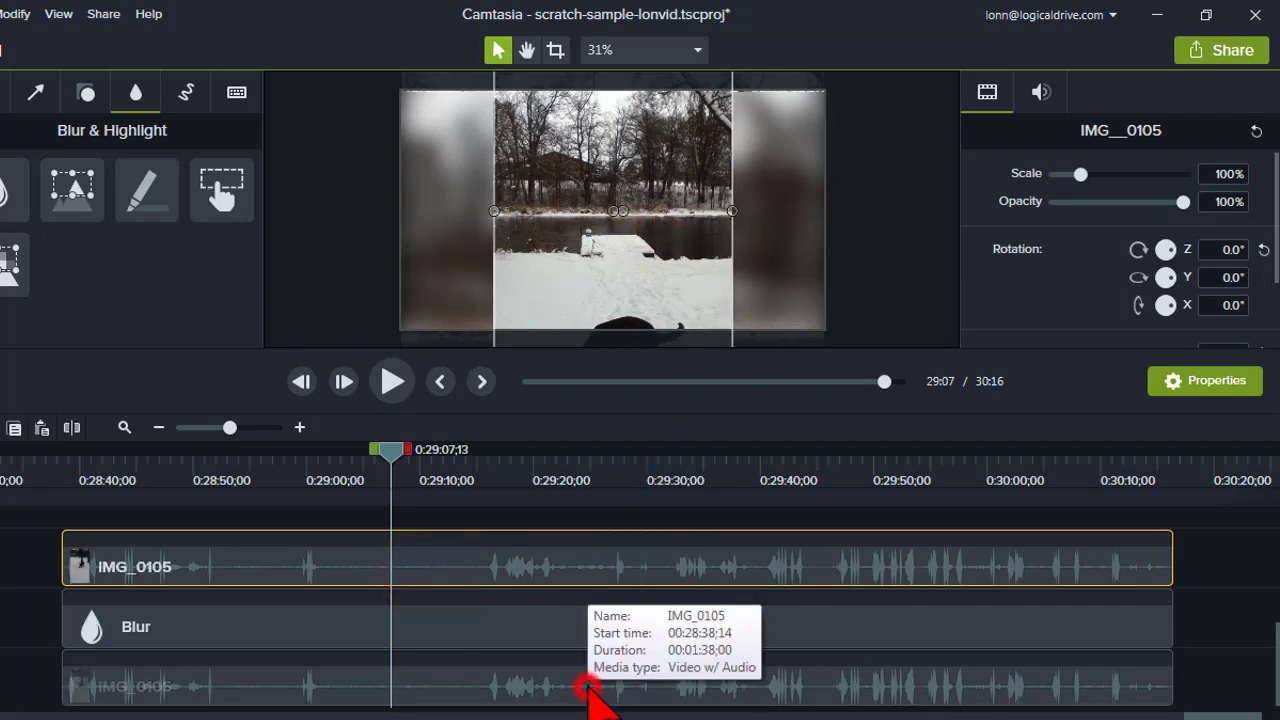
- Separate the top vertical clip's audio from its video, delete it, and move the leftover clip below the other tracks
left_click(588, 688)
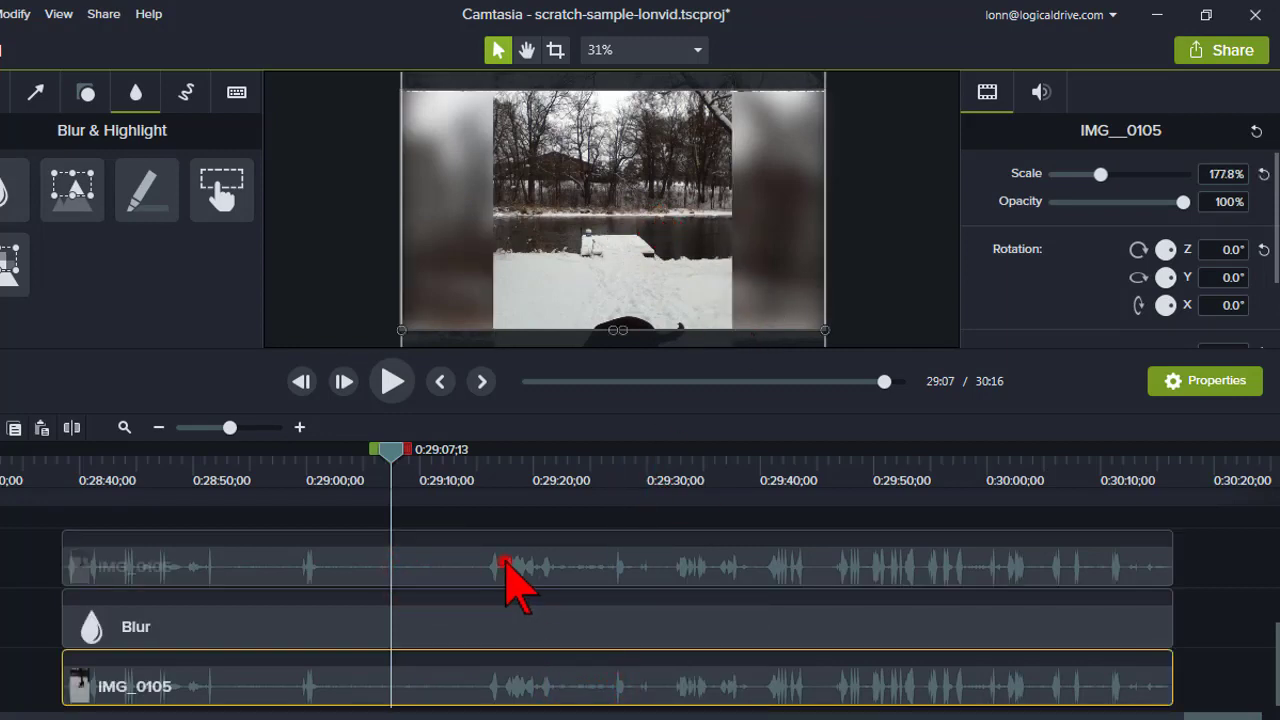
left_click(507, 565)
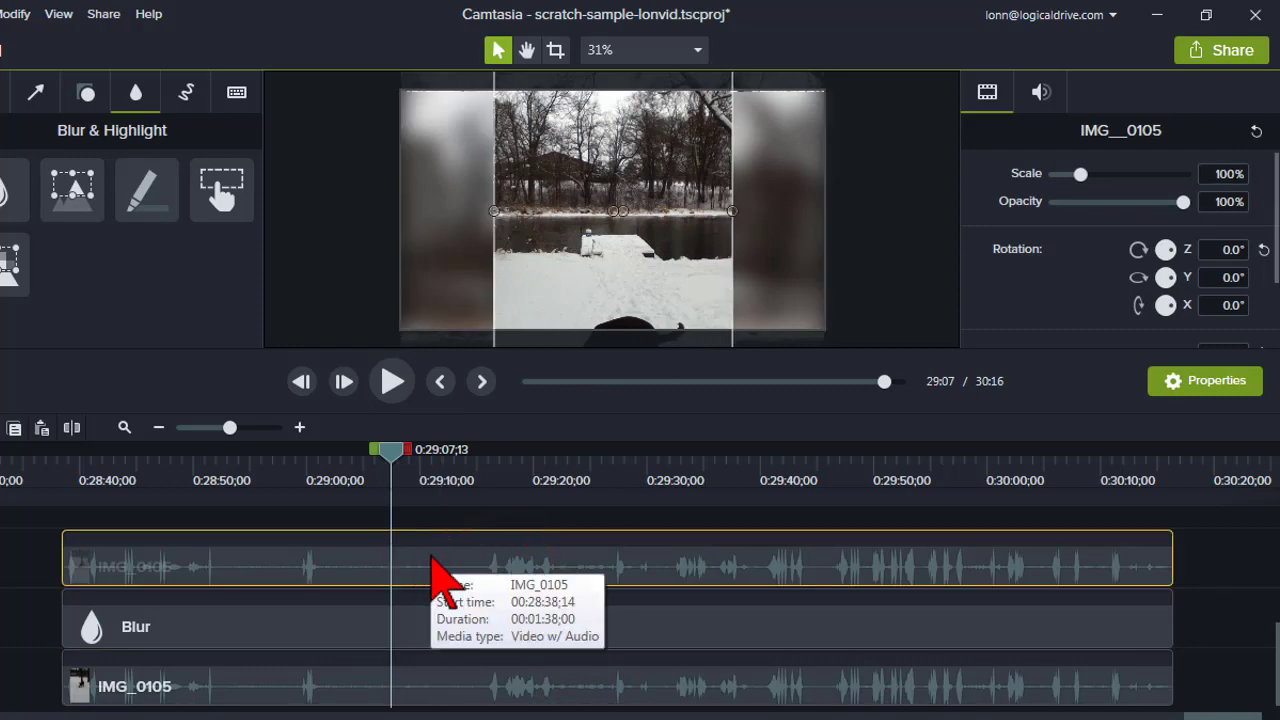
right_click(432, 560)
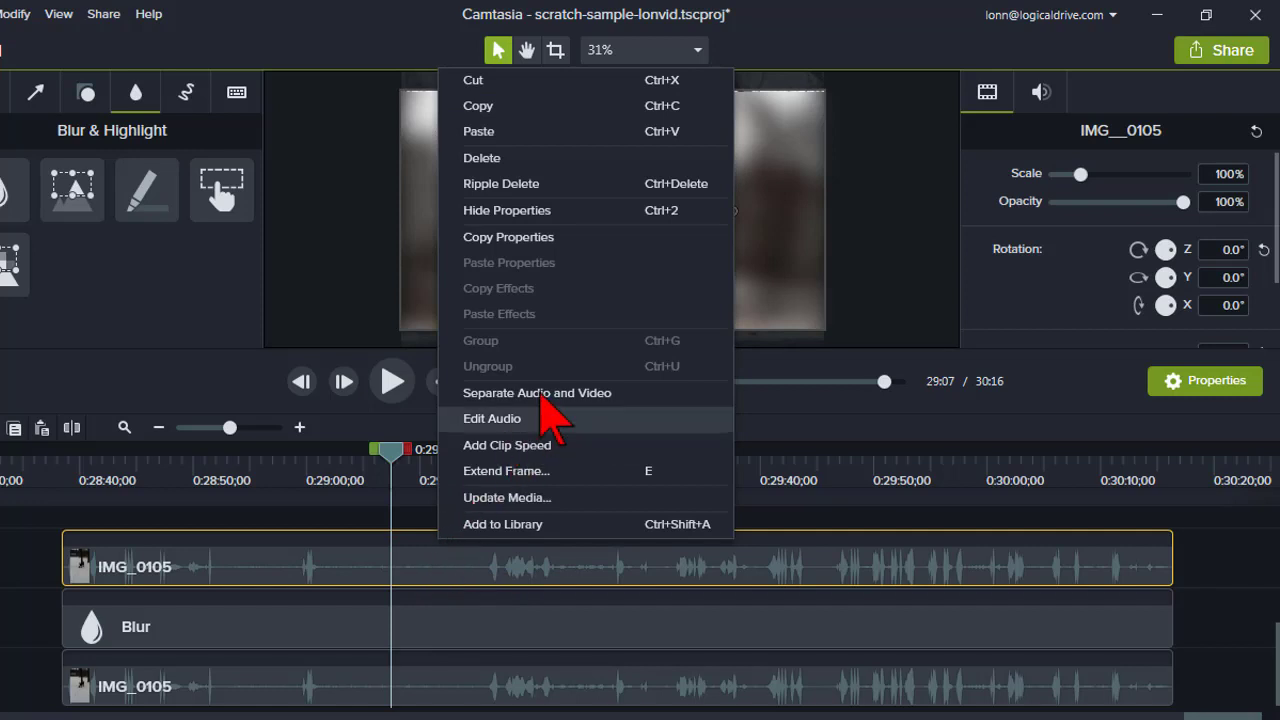
left_click(540, 392)
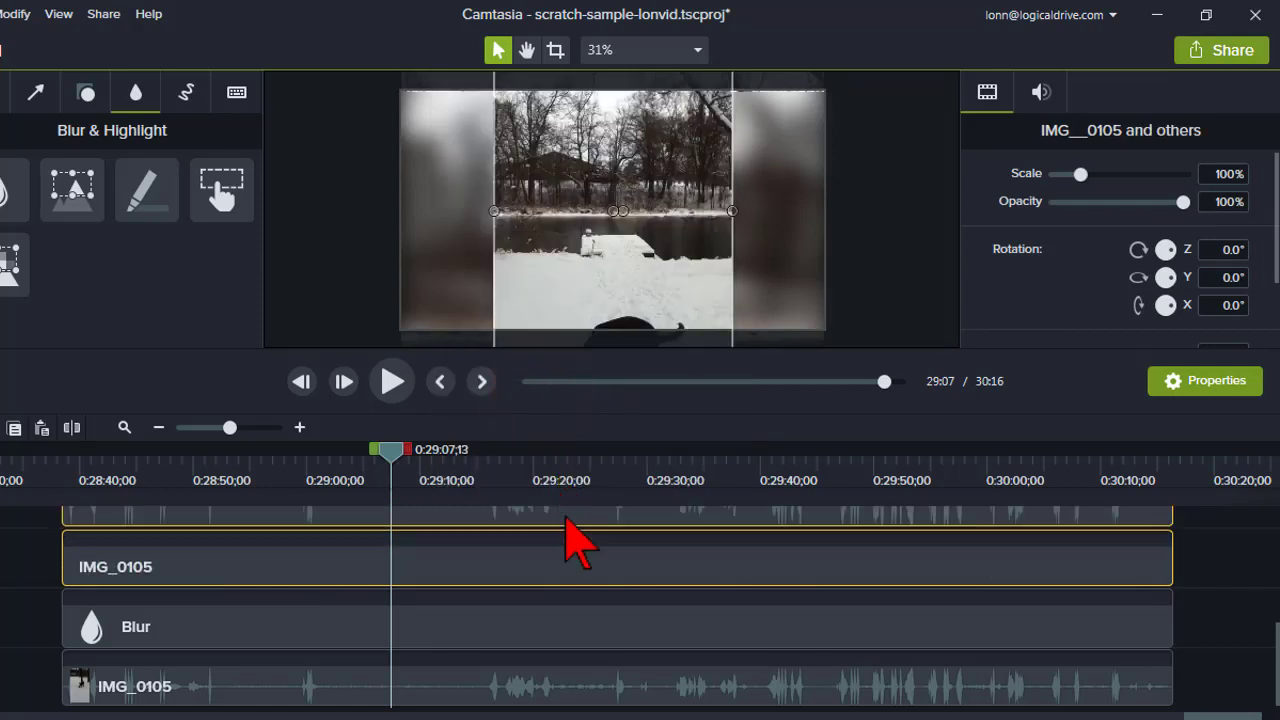
key("Delete")
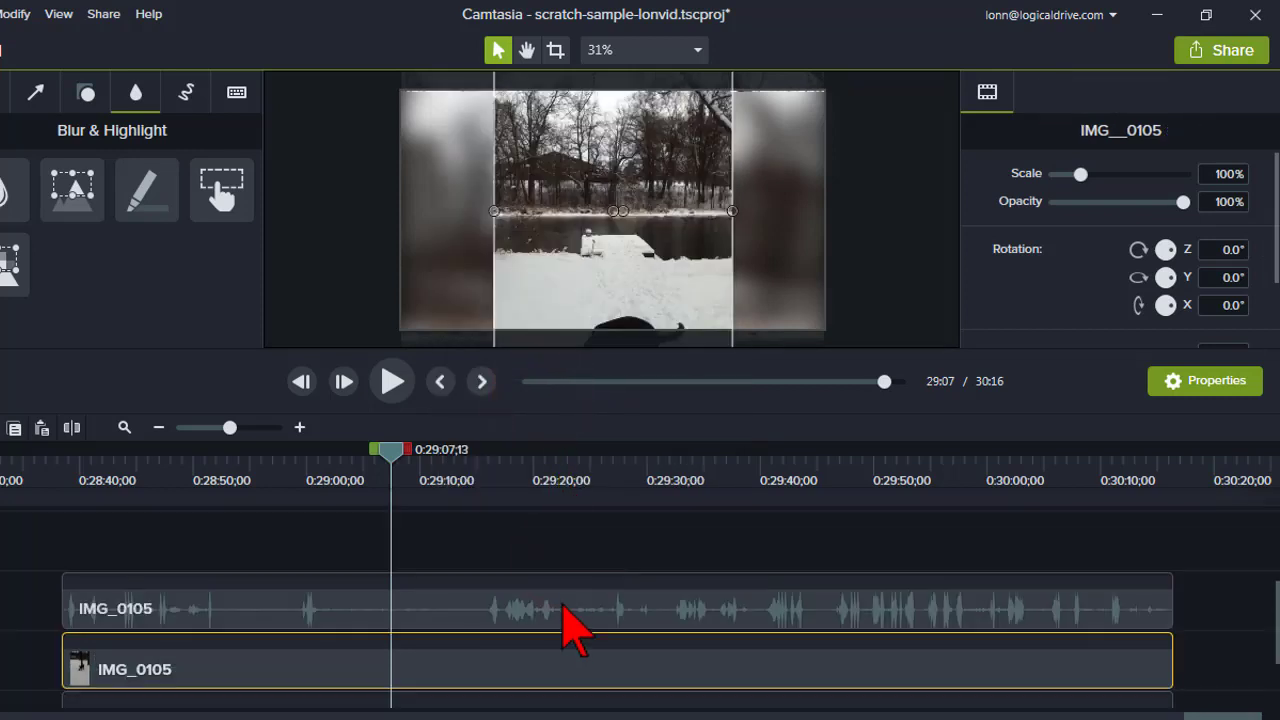
left_click(564, 612)
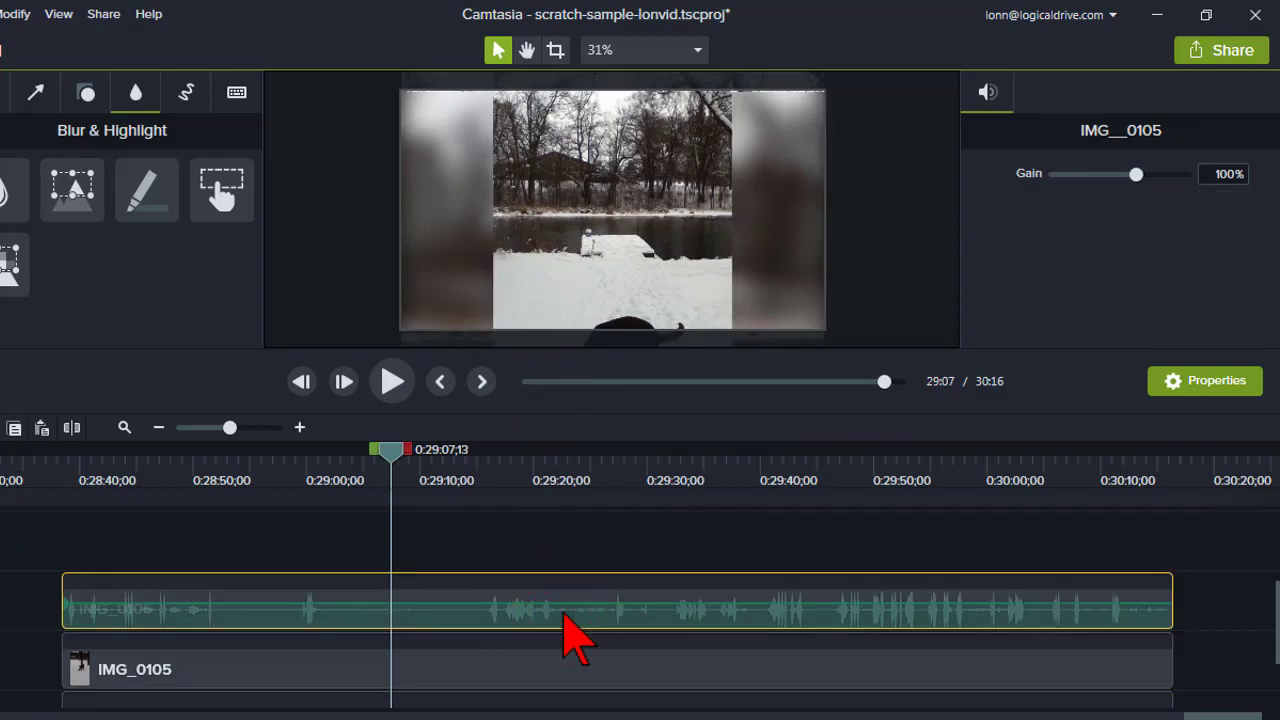
left_click_drag(564, 628, 686, 700)
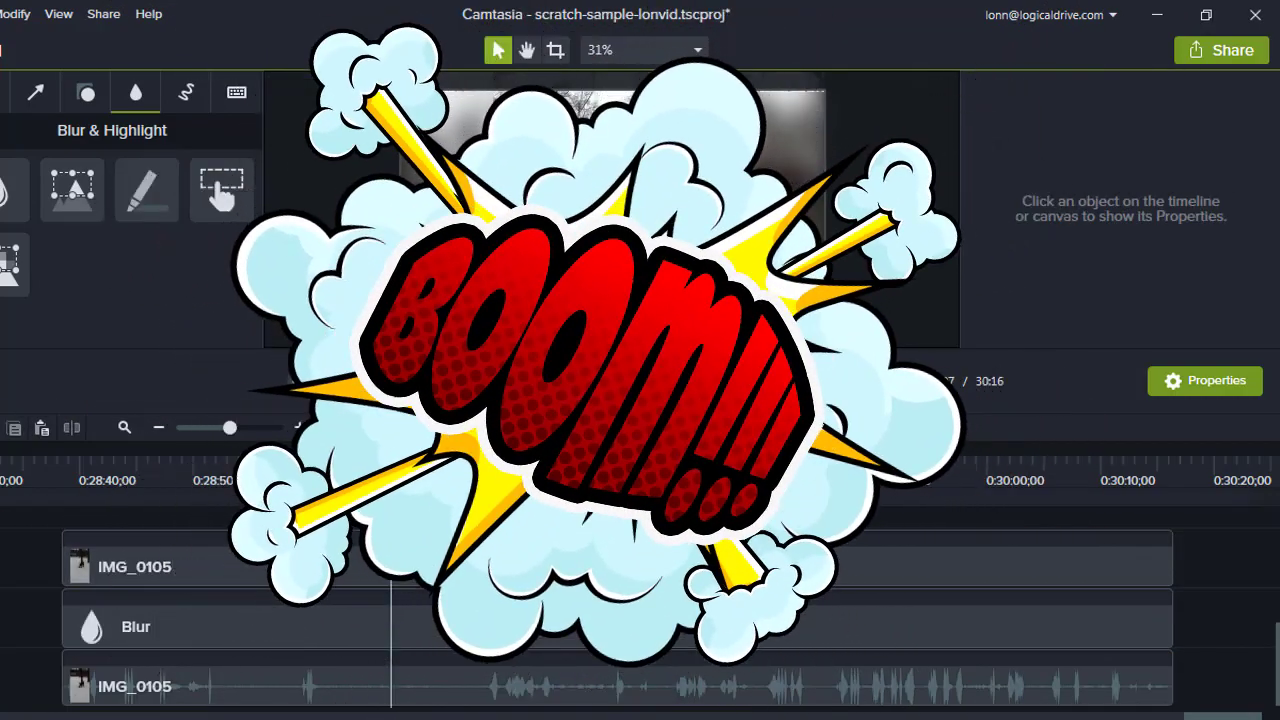
- Move the playhead back near 0:28:48 and select the top IMG_0105 clip
left_click(172, 479)
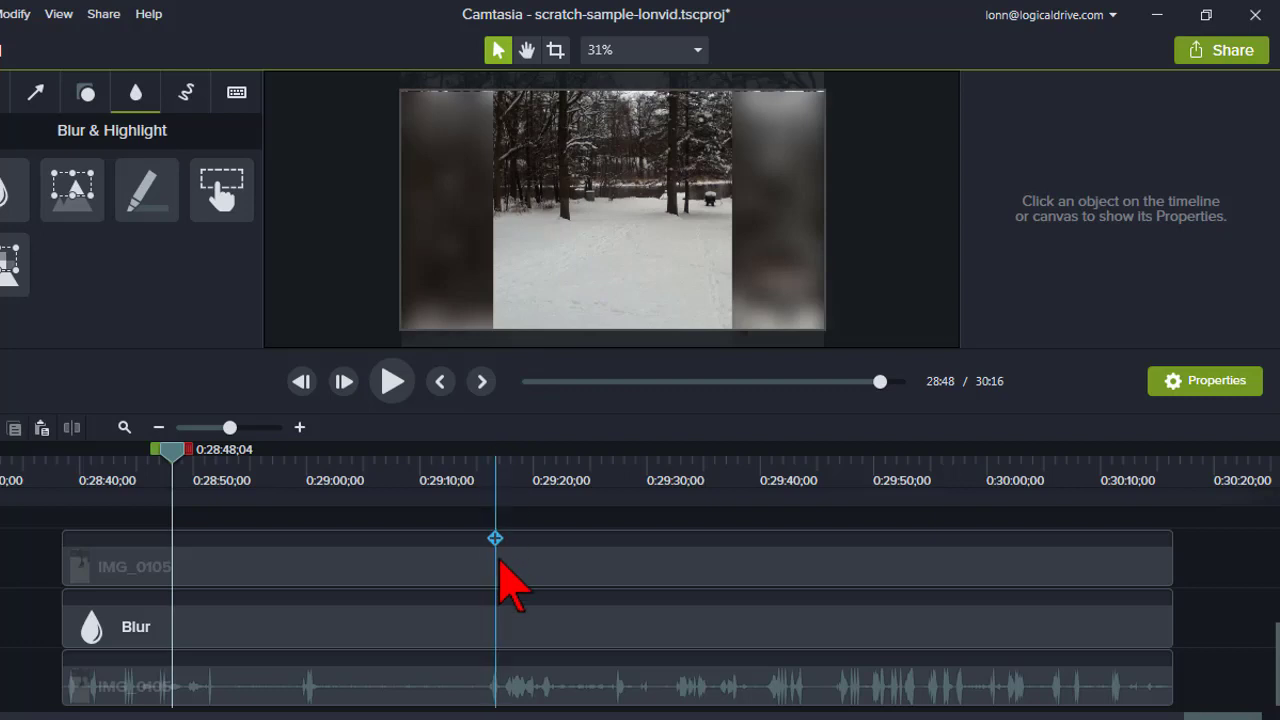
left_click(499, 561)
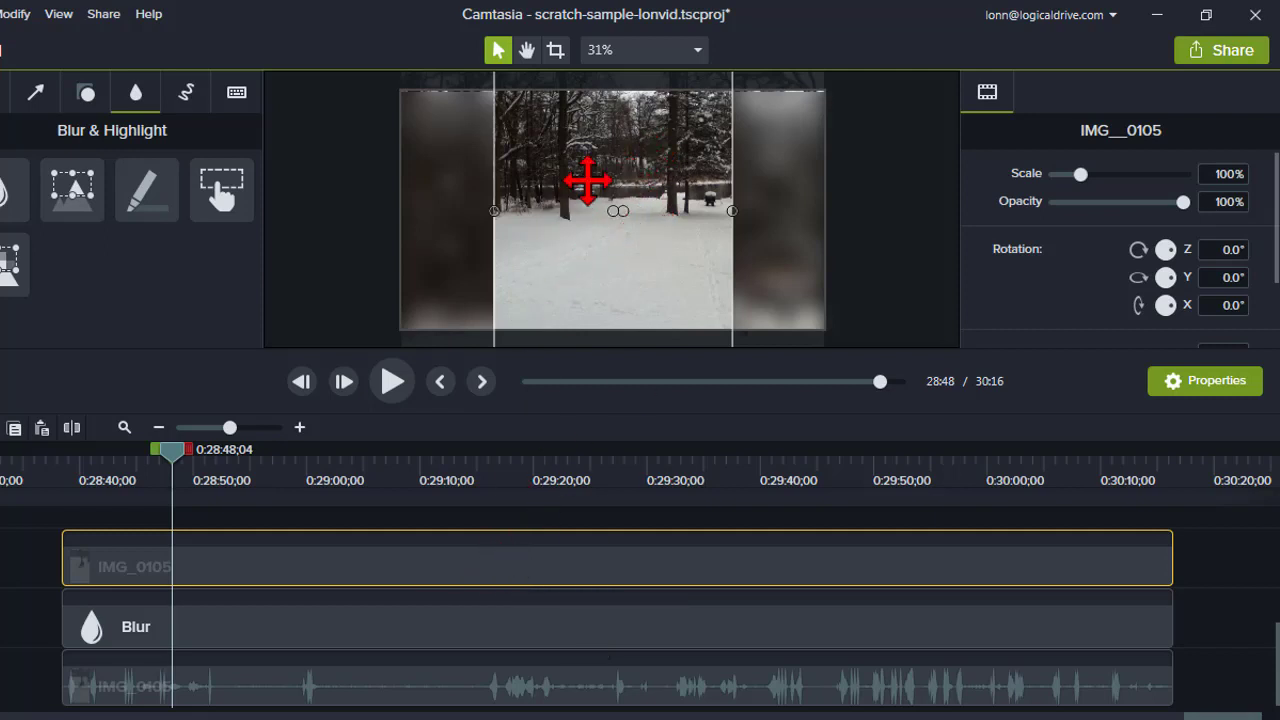
- Add a drop shadow effect to the vertical IMG_0105 clip
right_click(587, 180)
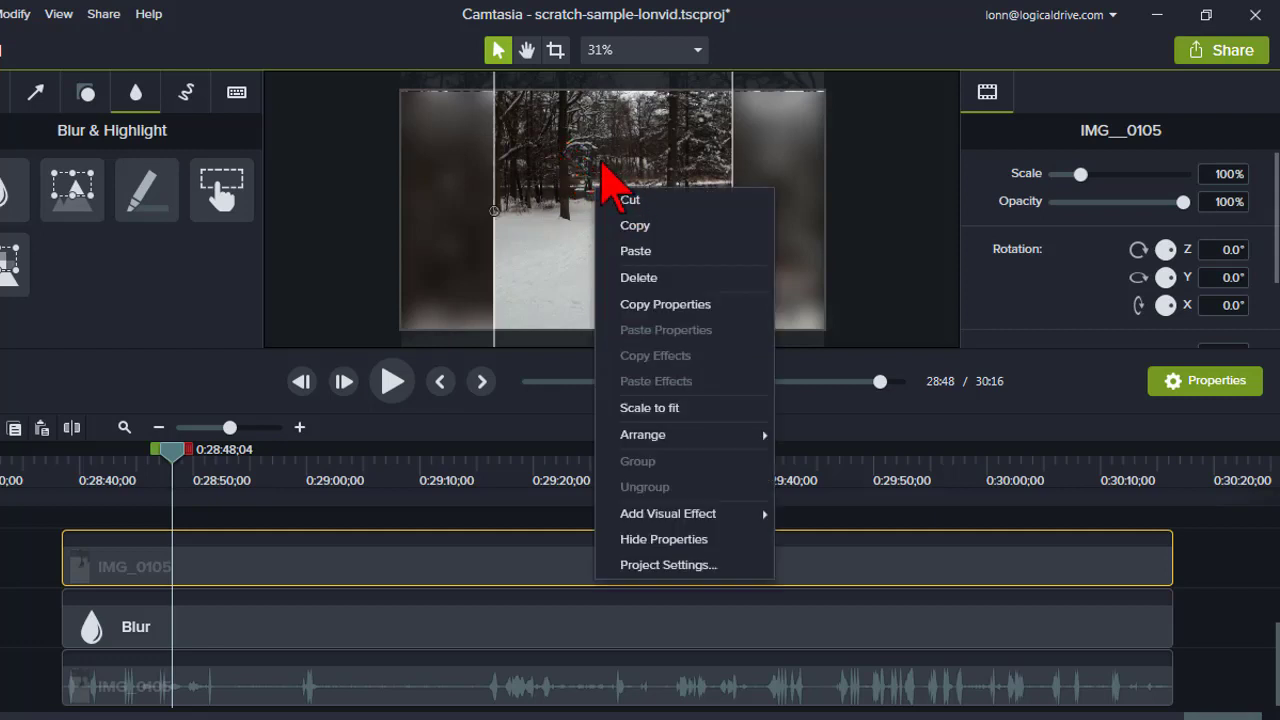
mouse_move(700, 518)
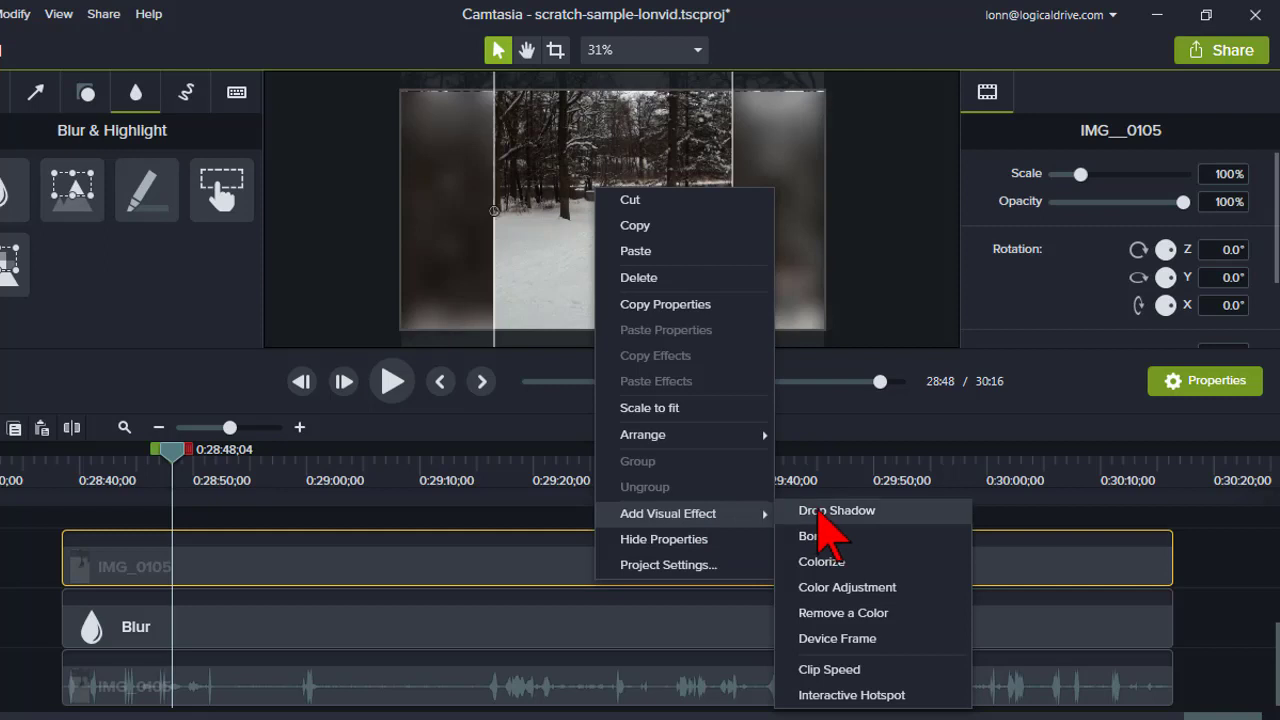
left_click(816, 512)
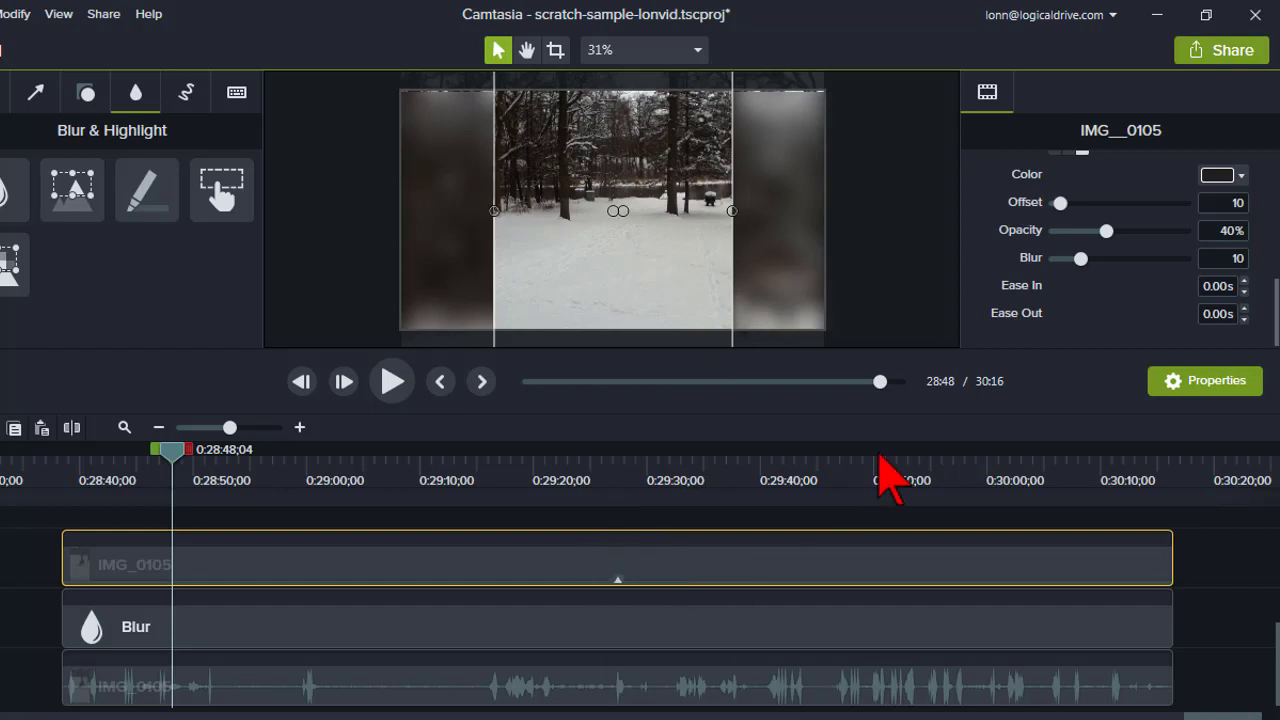
- Add a white Border effect to the clip and set its thickness to 10
right_click(614, 262)
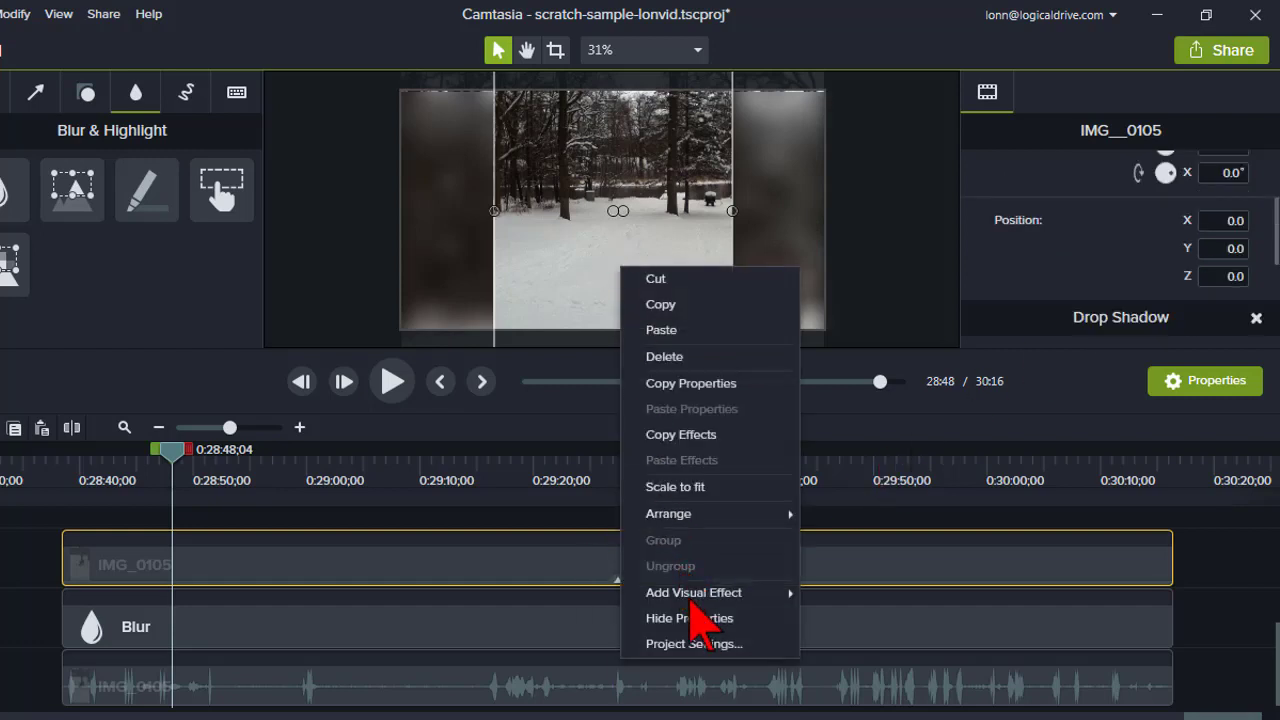
mouse_move(694, 595)
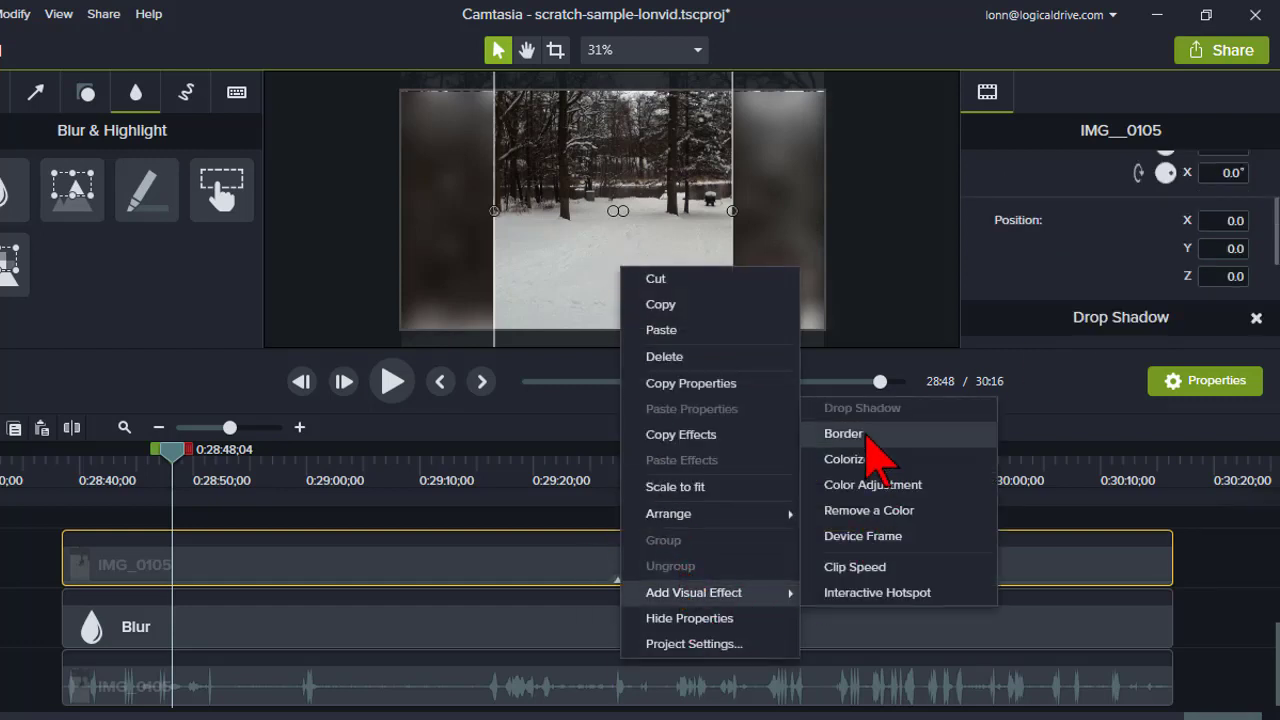
left_click(845, 433)
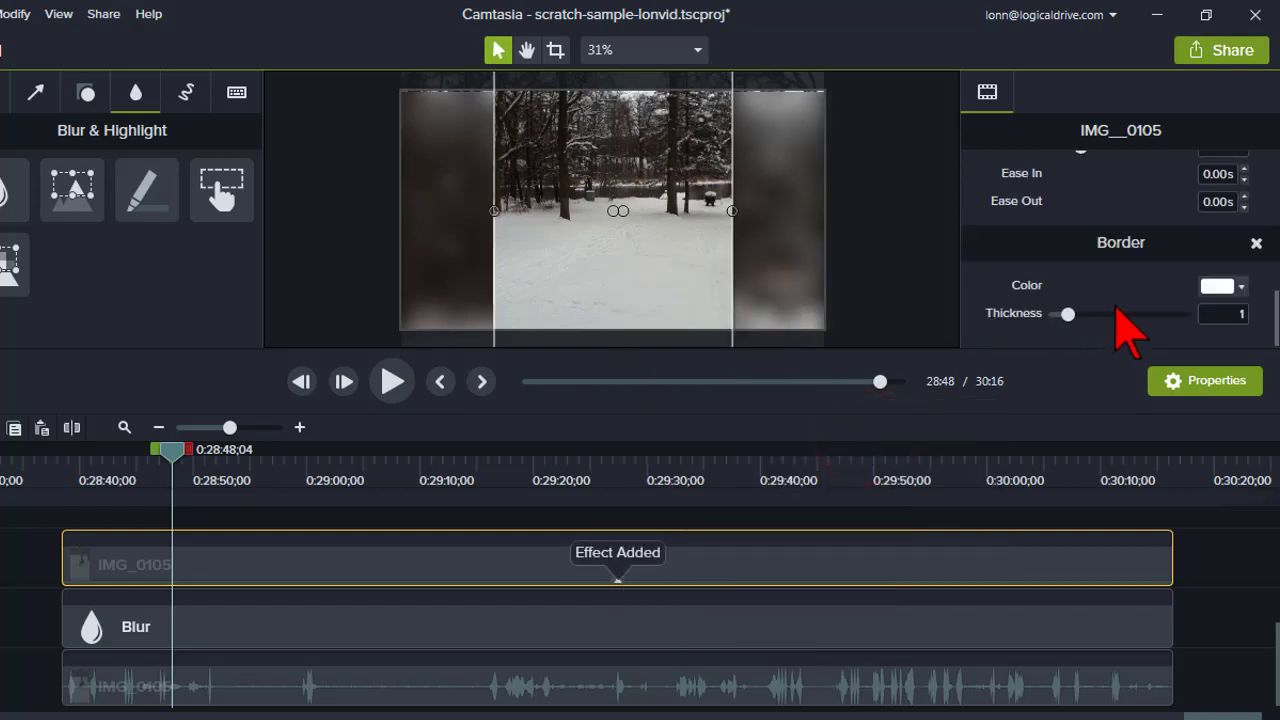
left_click_drag(1073, 320, 1229, 292)
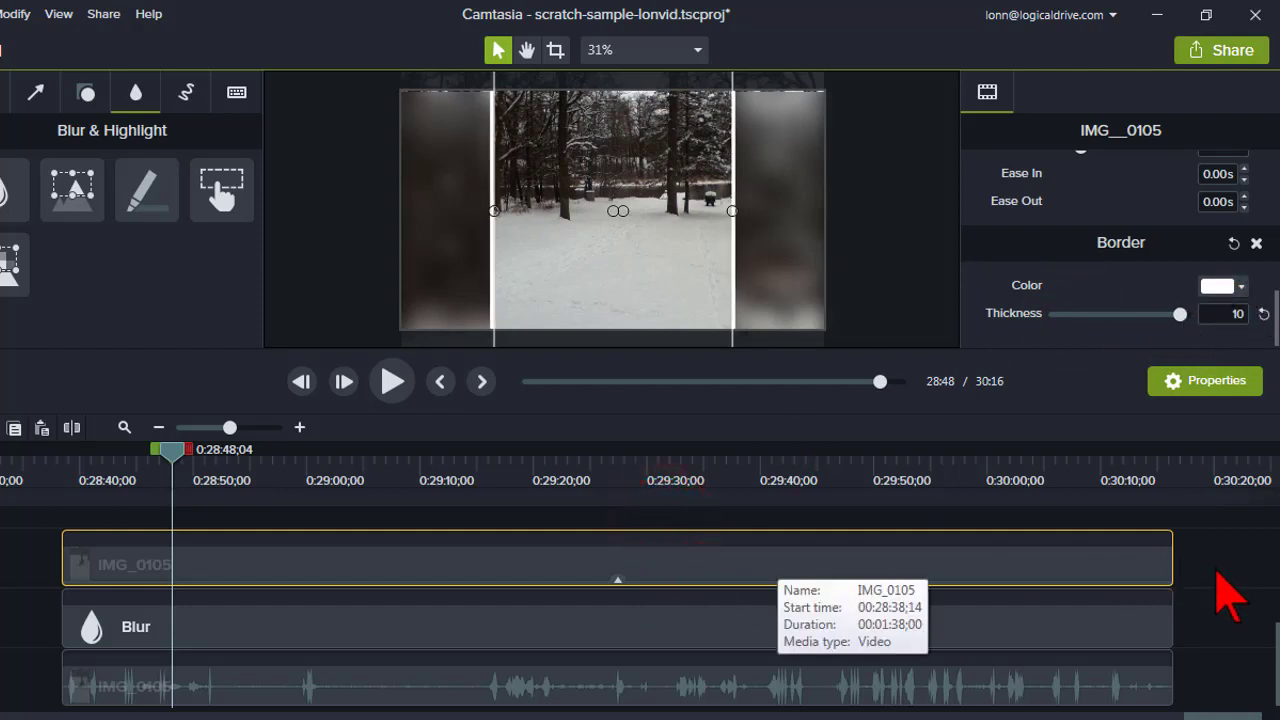
left_click(1215, 572)
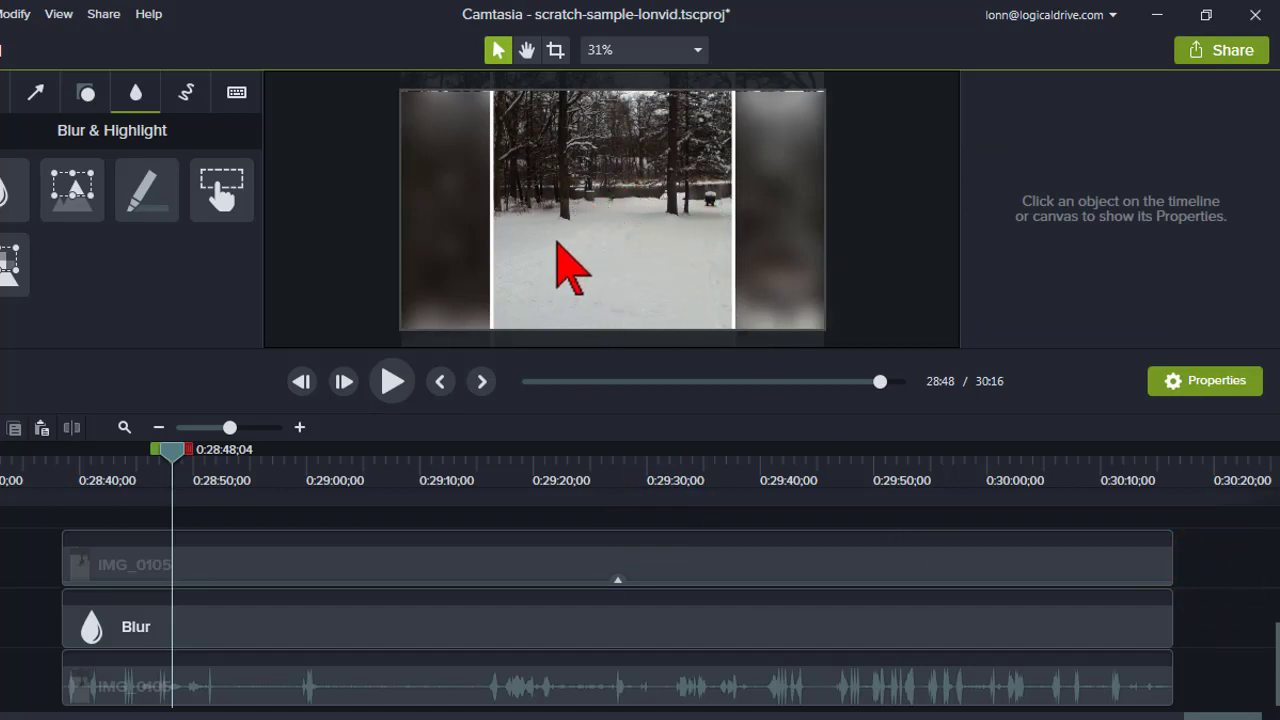
- Scrub the playhead forward to 29:08 to preview the bordered strip over another scene
left_click_drag(174, 452, 403, 463)
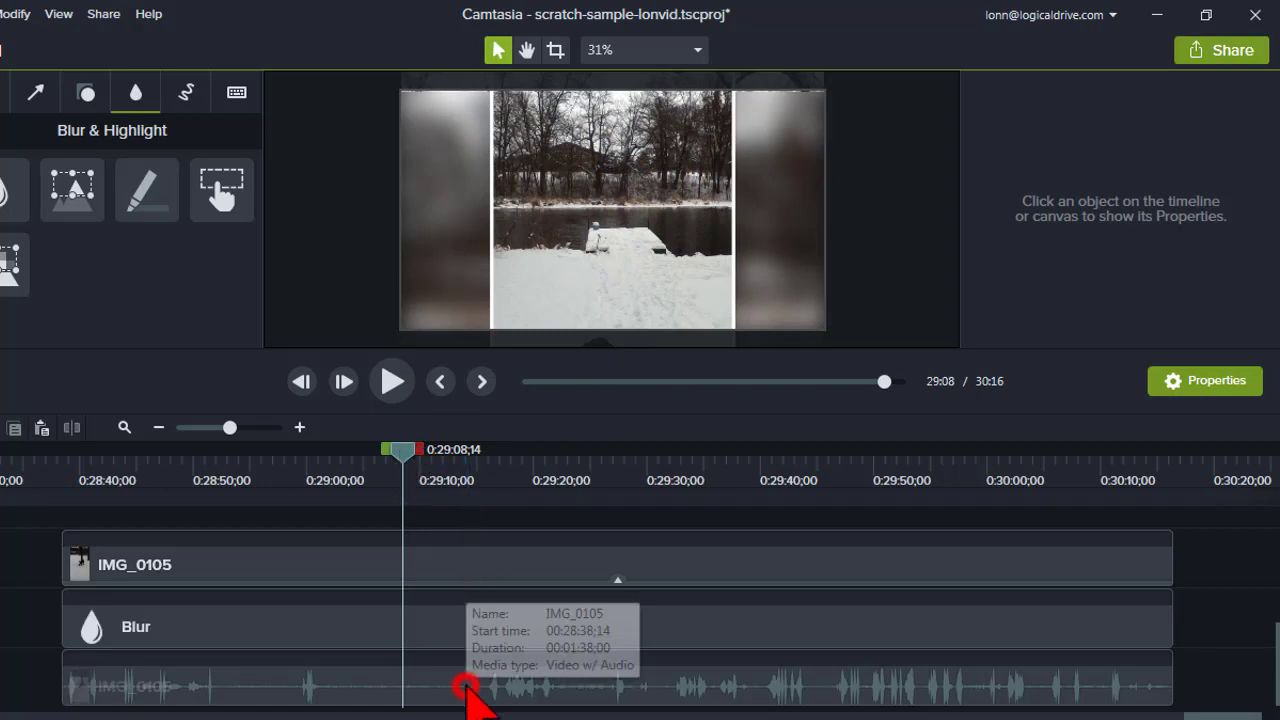
- Apply an orange Colorize effect at 37% amount to the bottom background IMG_0105 copy
left_click(460, 685)
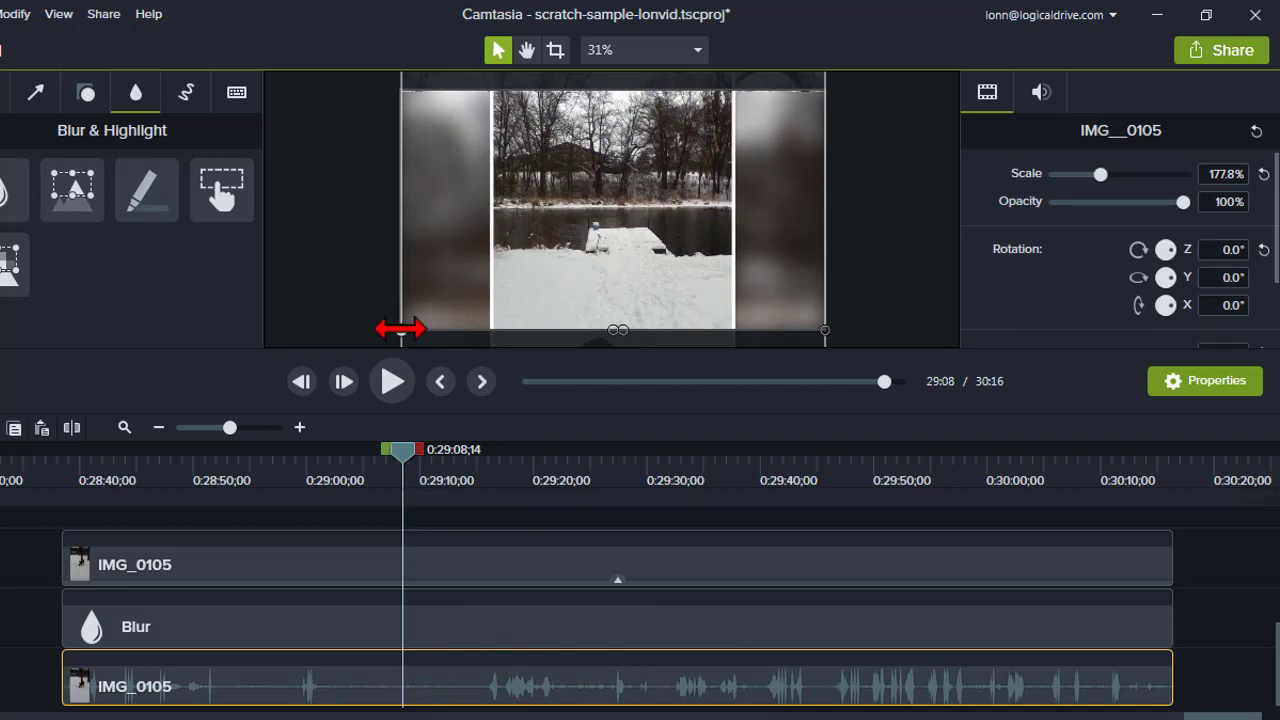
right_click(400, 328)
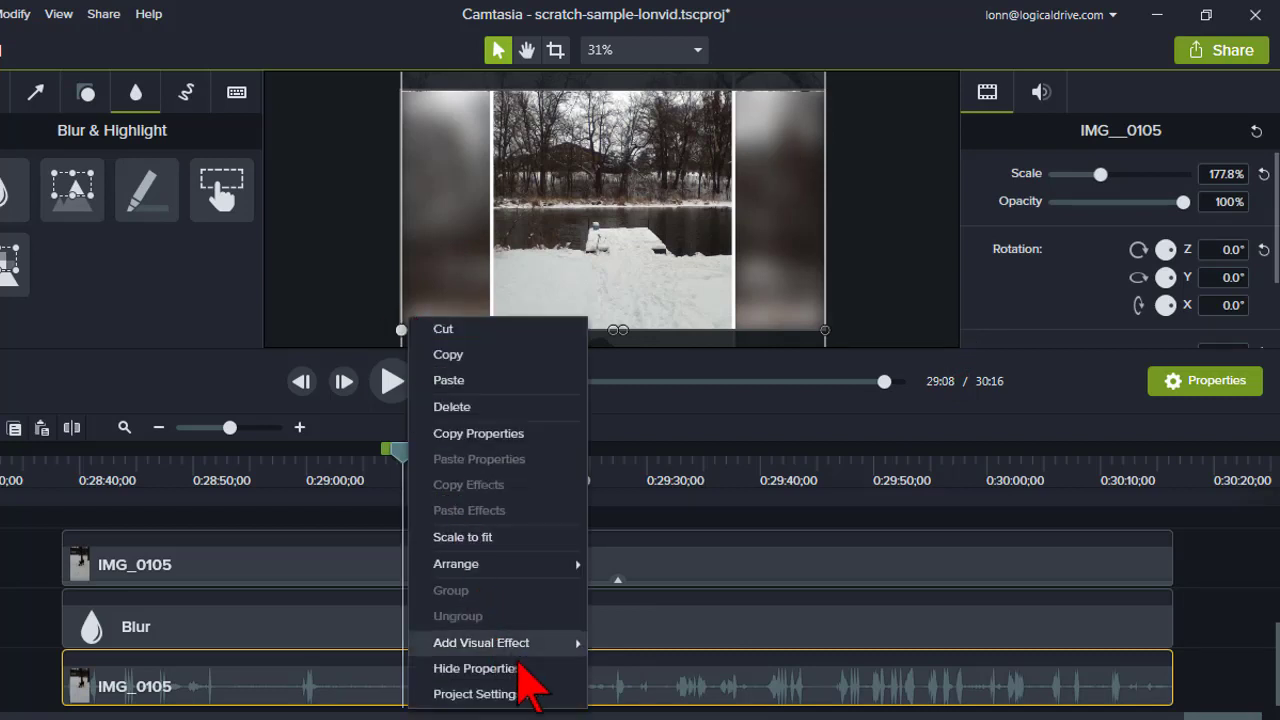
mouse_move(520, 643)
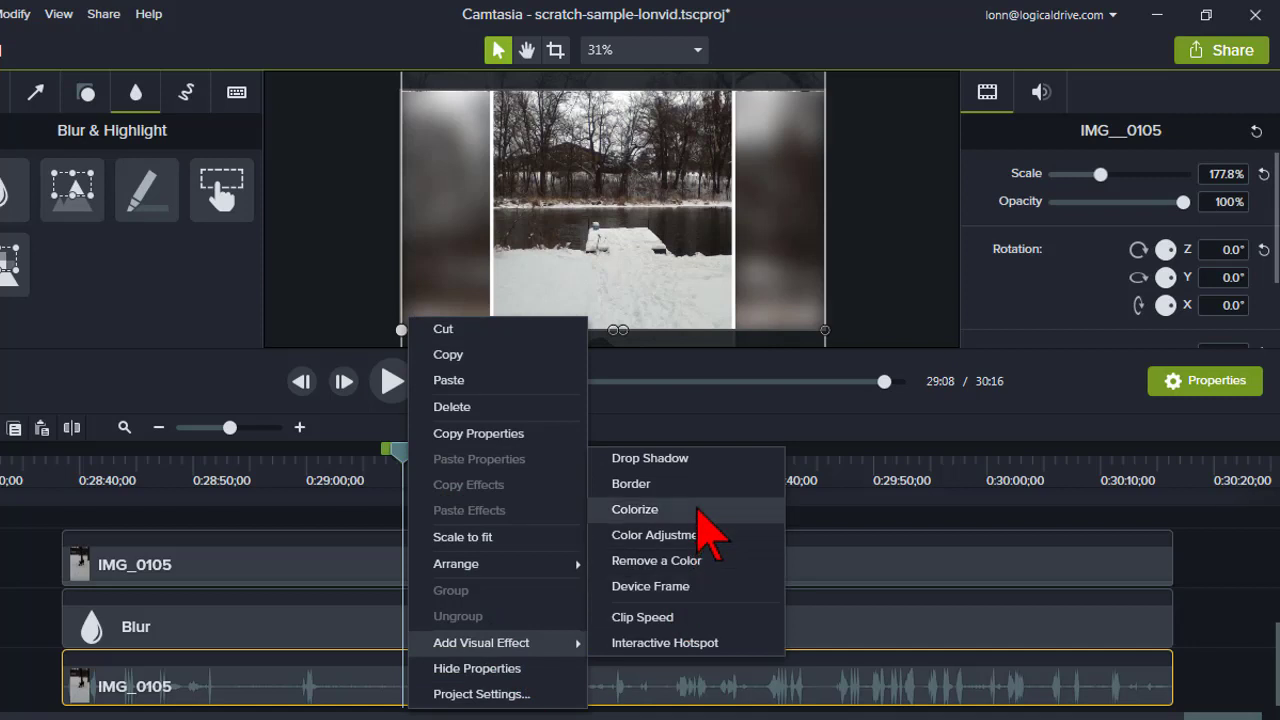
left_click(697, 510)
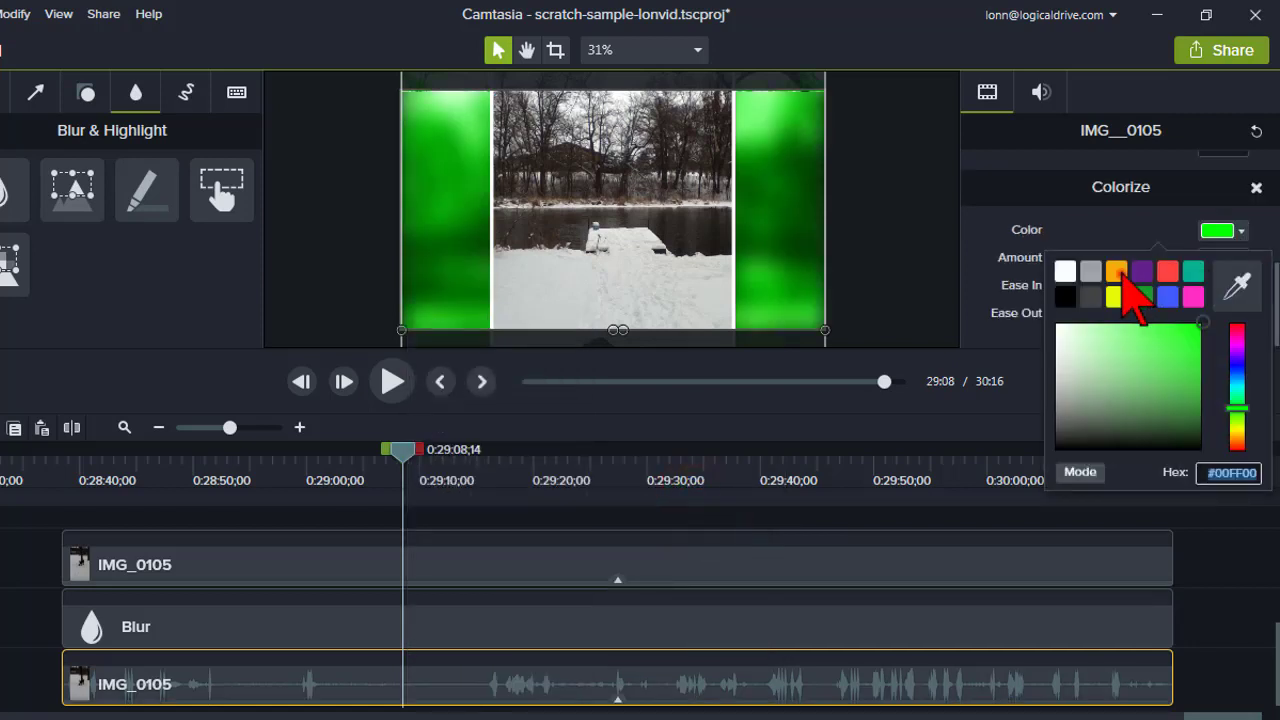
left_click(1120, 272)
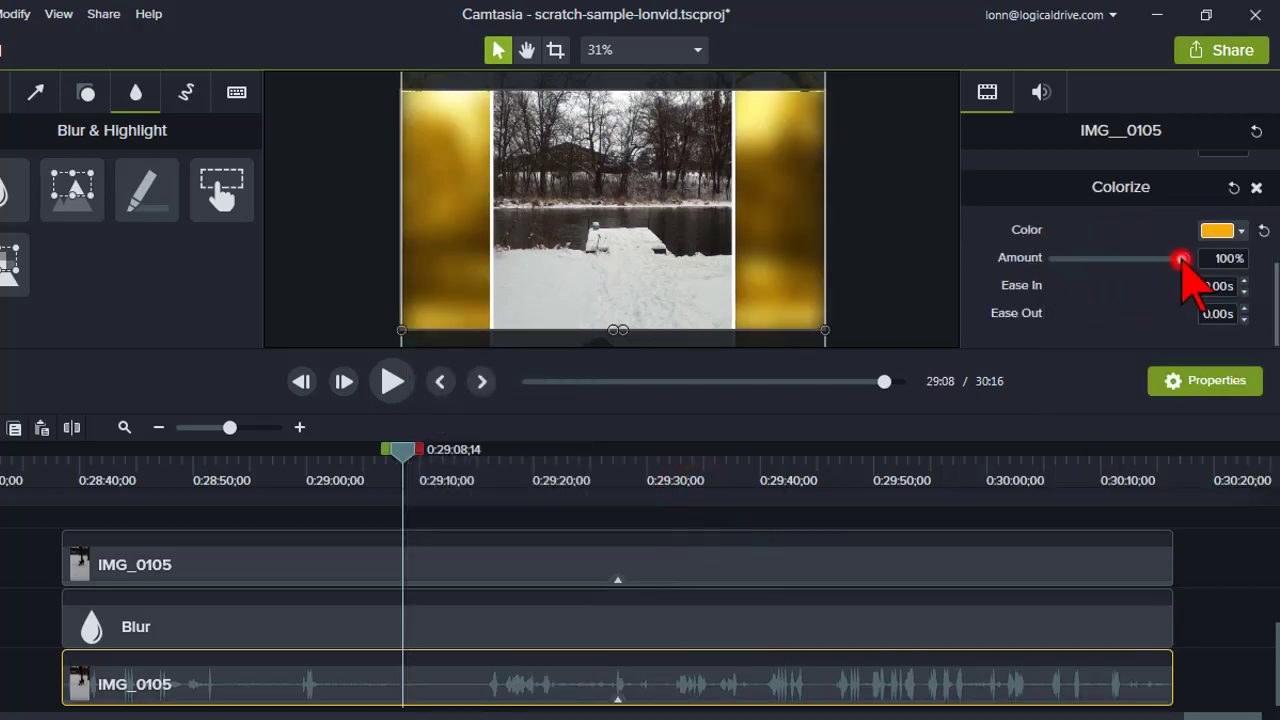
left_click_drag(1182, 258, 1121, 258)
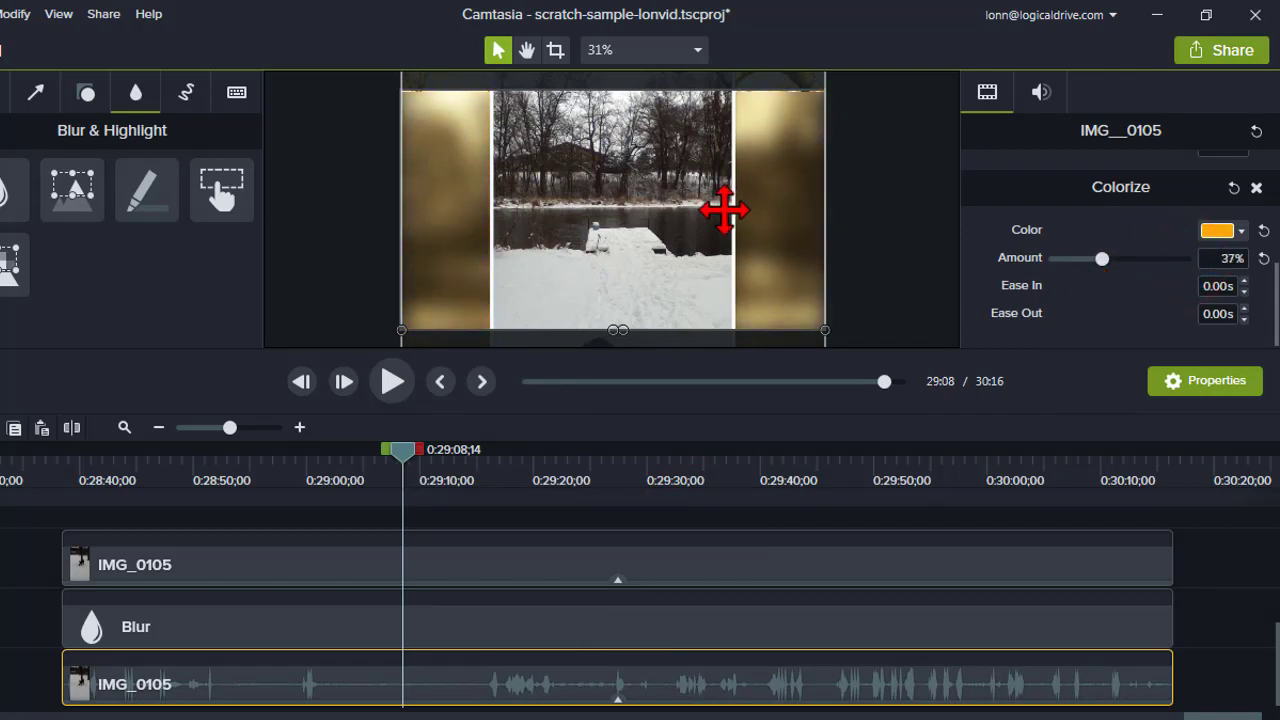
- Swap the Colorize tint for Color Adjustment: brightness 0, contrast 0, saturation -100
left_click(1257, 189)
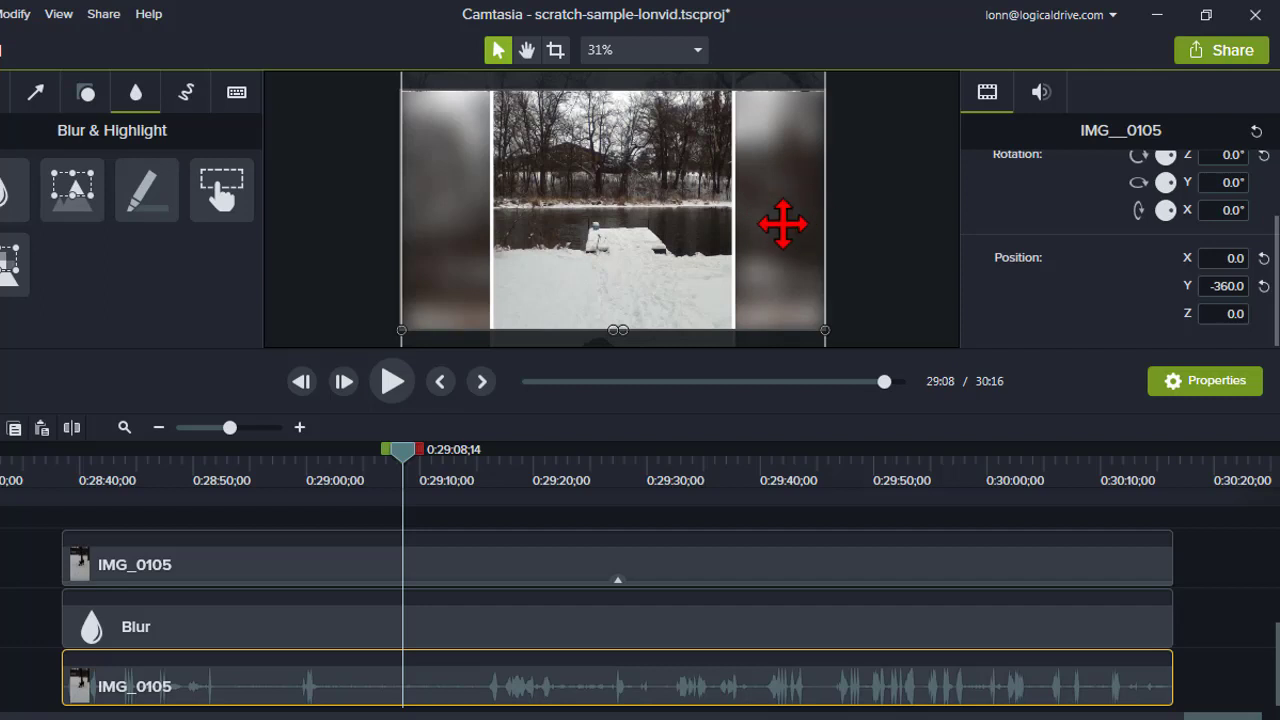
right_click(825, 328)
mouse_move(979, 641)
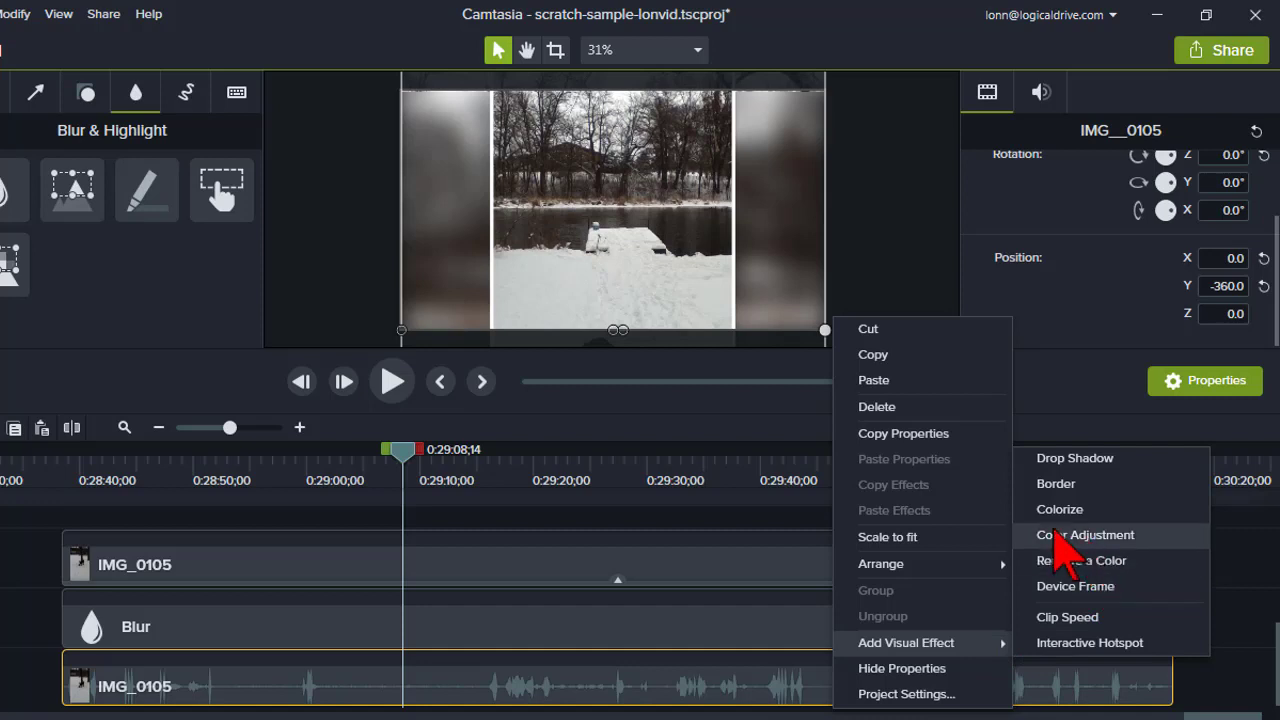
left_click(1124, 535)
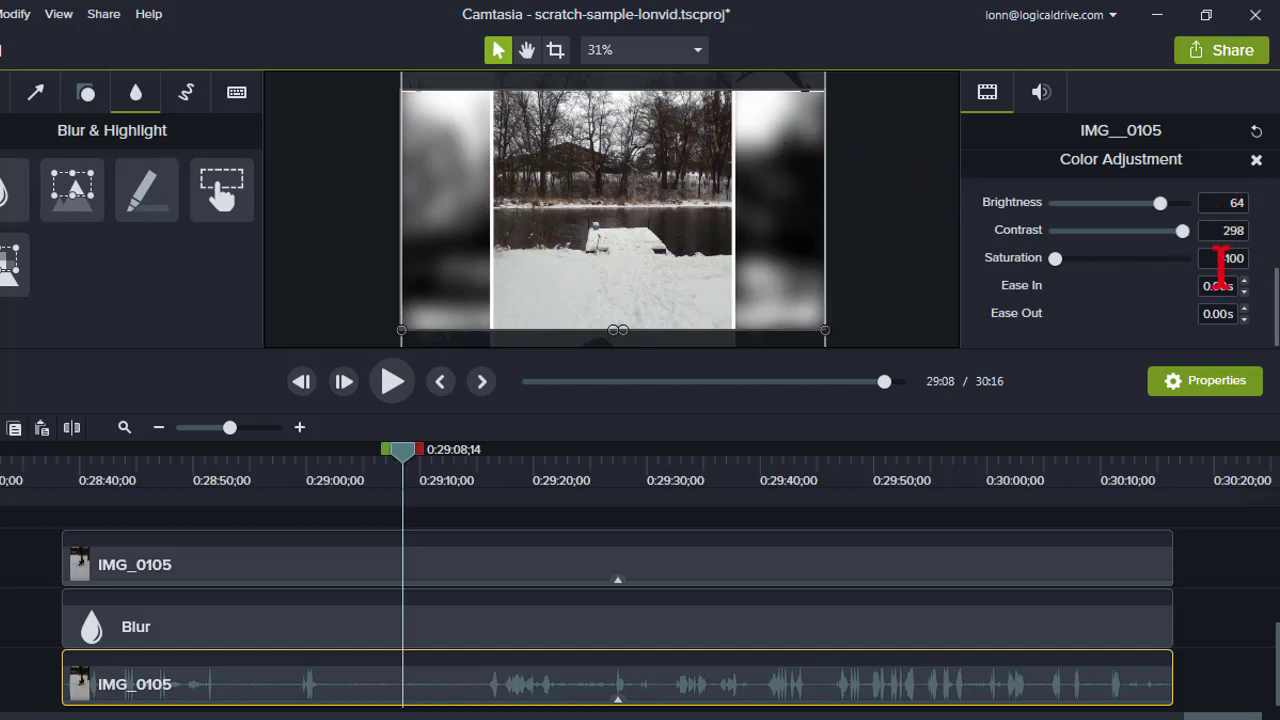
left_click(1237, 202)
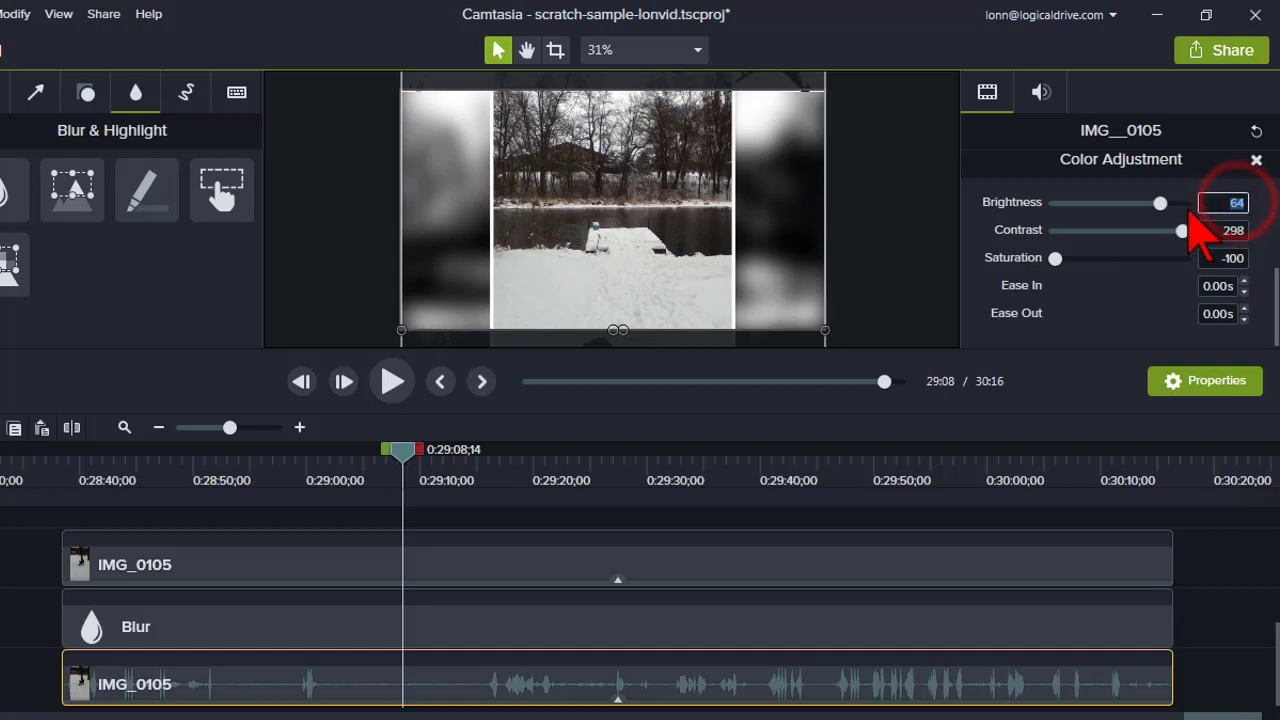
left_click(1235, 231)
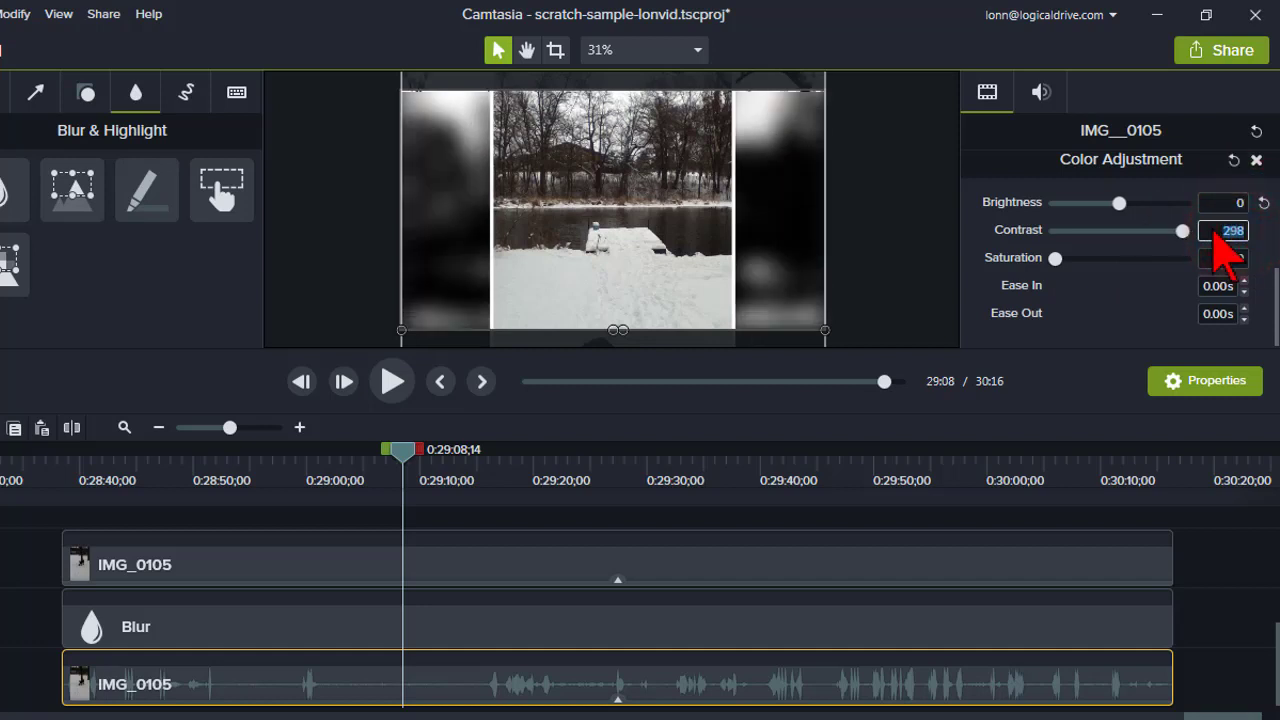
key("Return")
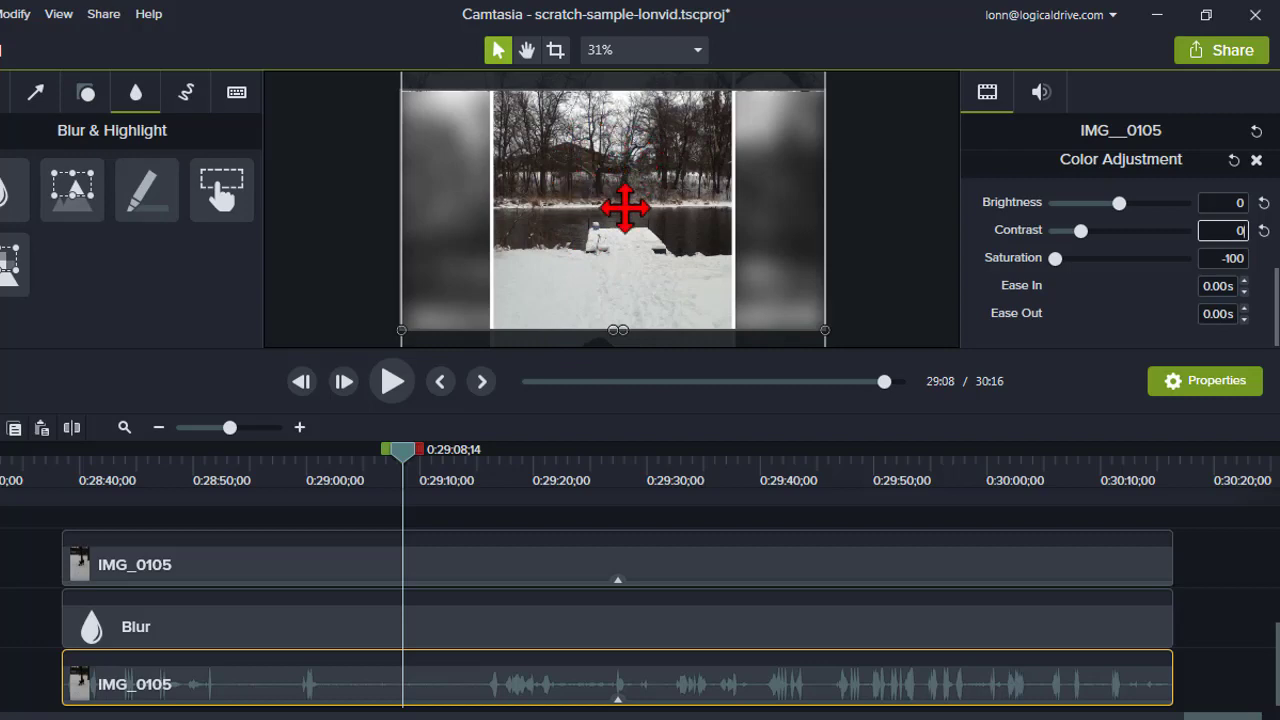
left_click_drag(403, 450, 579, 445)
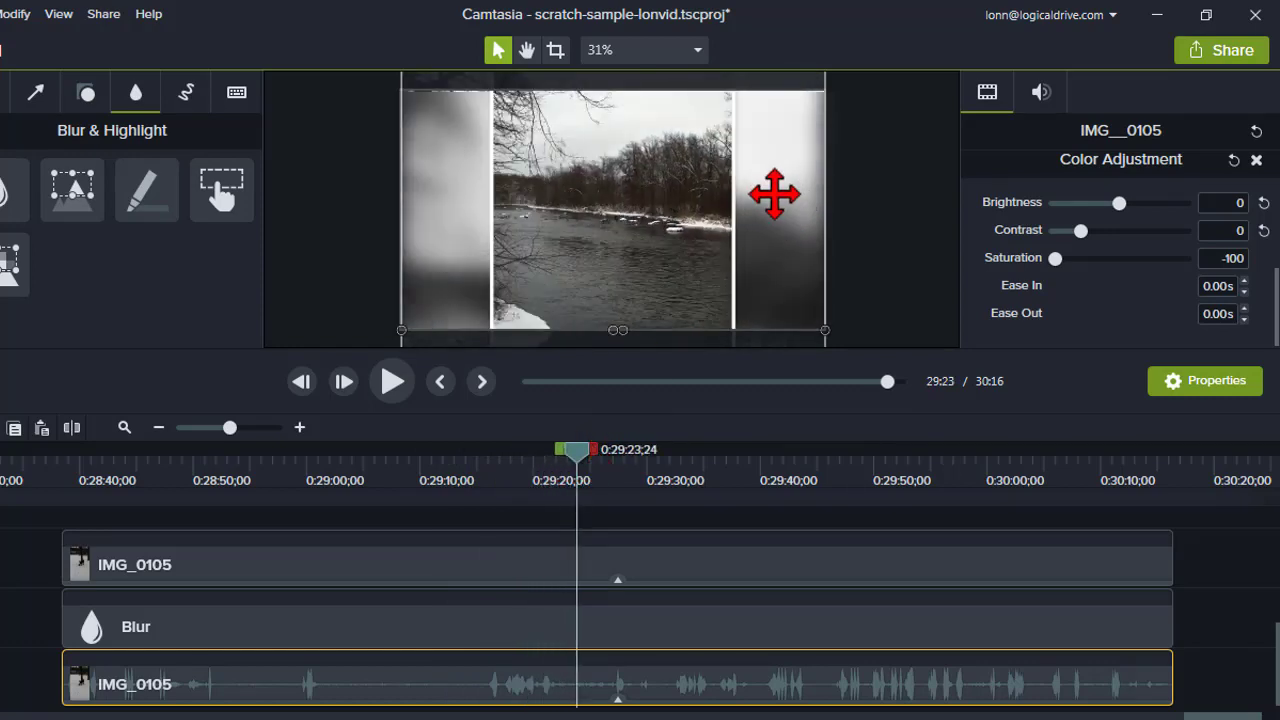
left_click(703, 560)
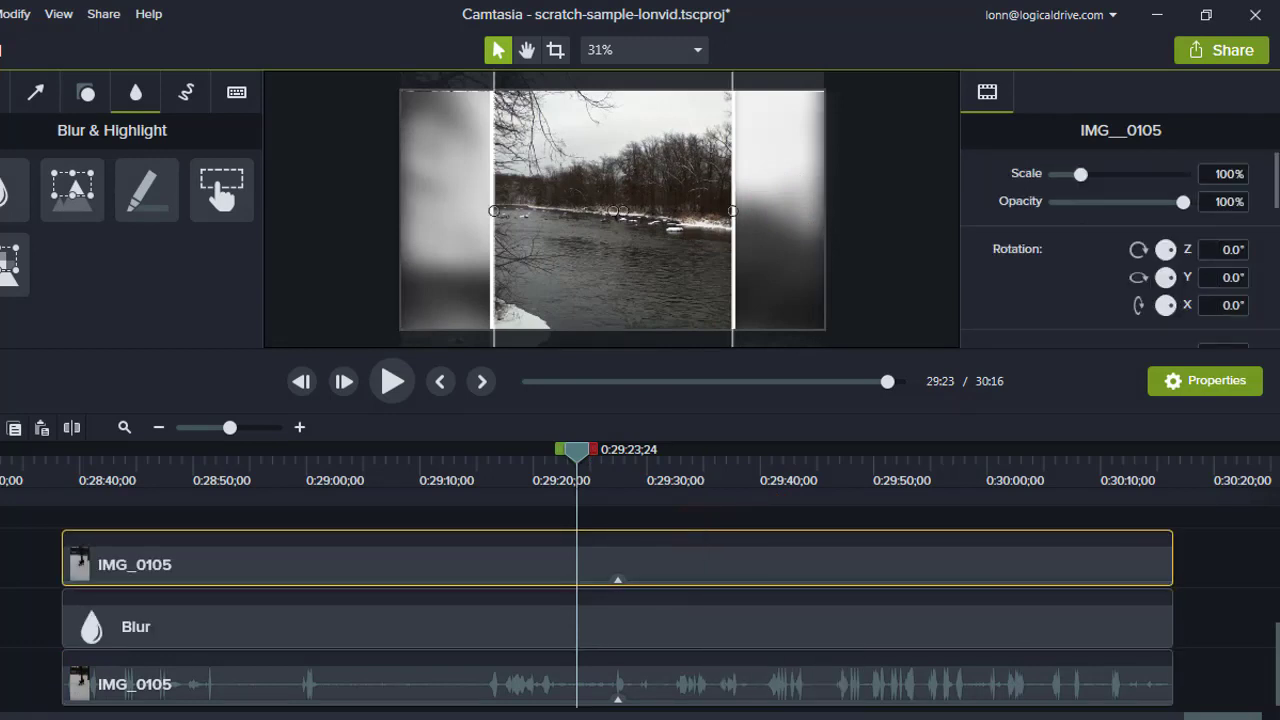
left_click(327, 263)
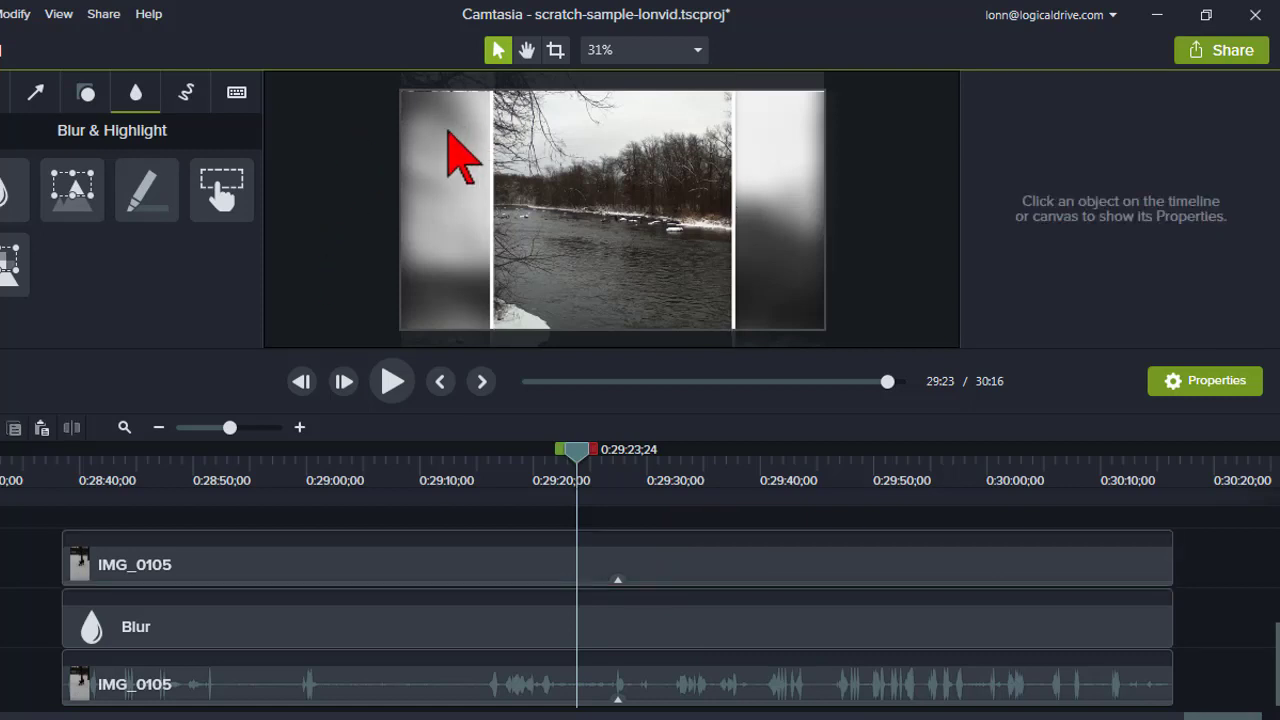
- Drag the Blur overlay's corner handles outward, aligning its top edge, until scale reads 453.8%
left_click(387, 627)
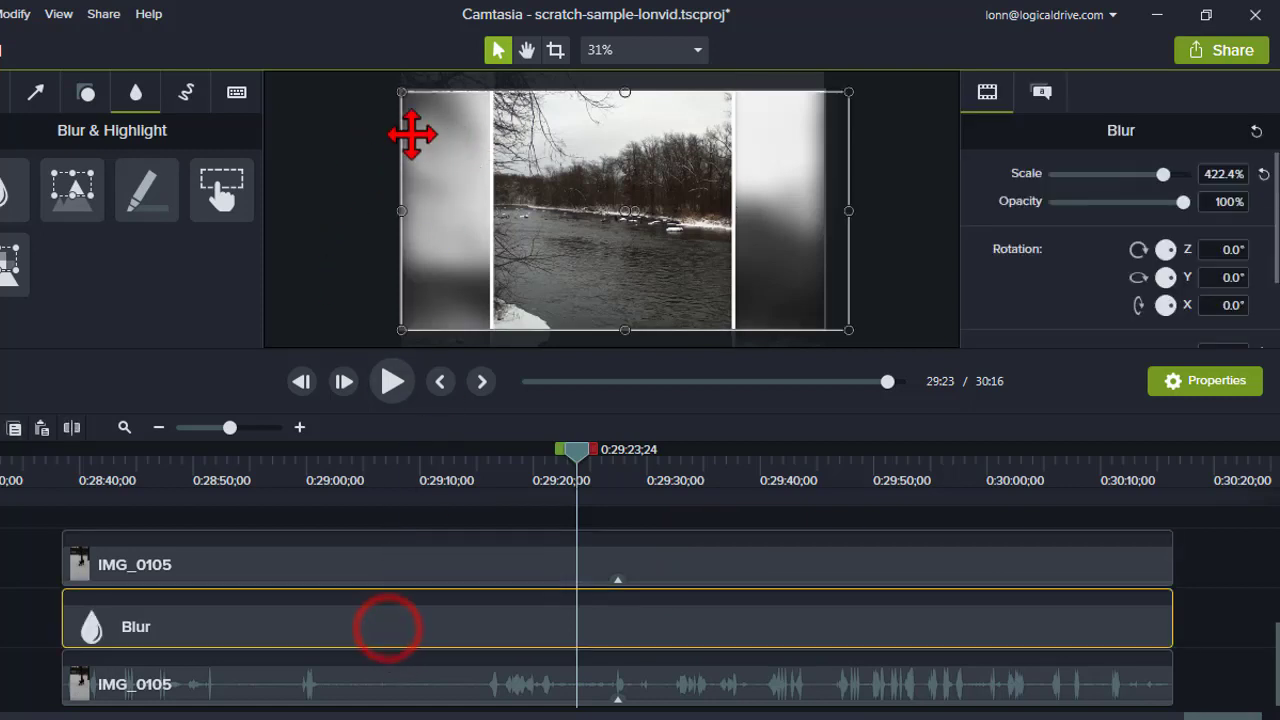
left_click_drag(401, 91, 388, 79)
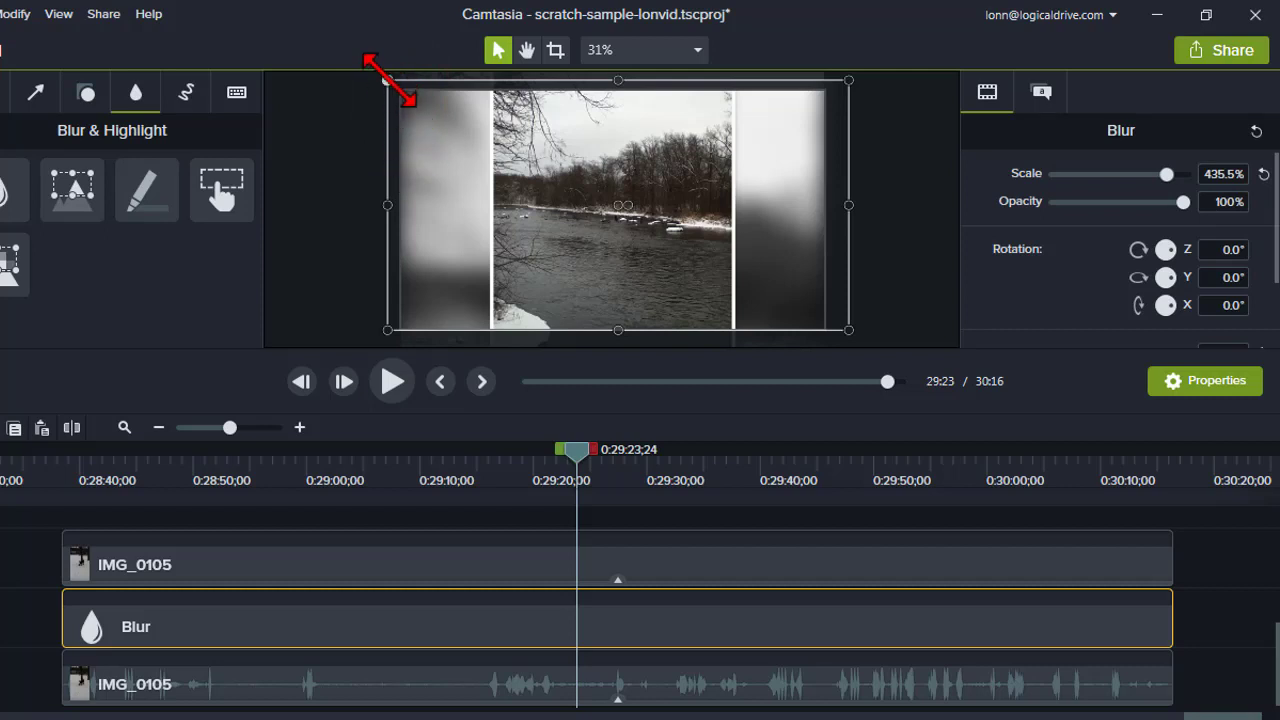
left_click_drag(388, 80, 399, 84)
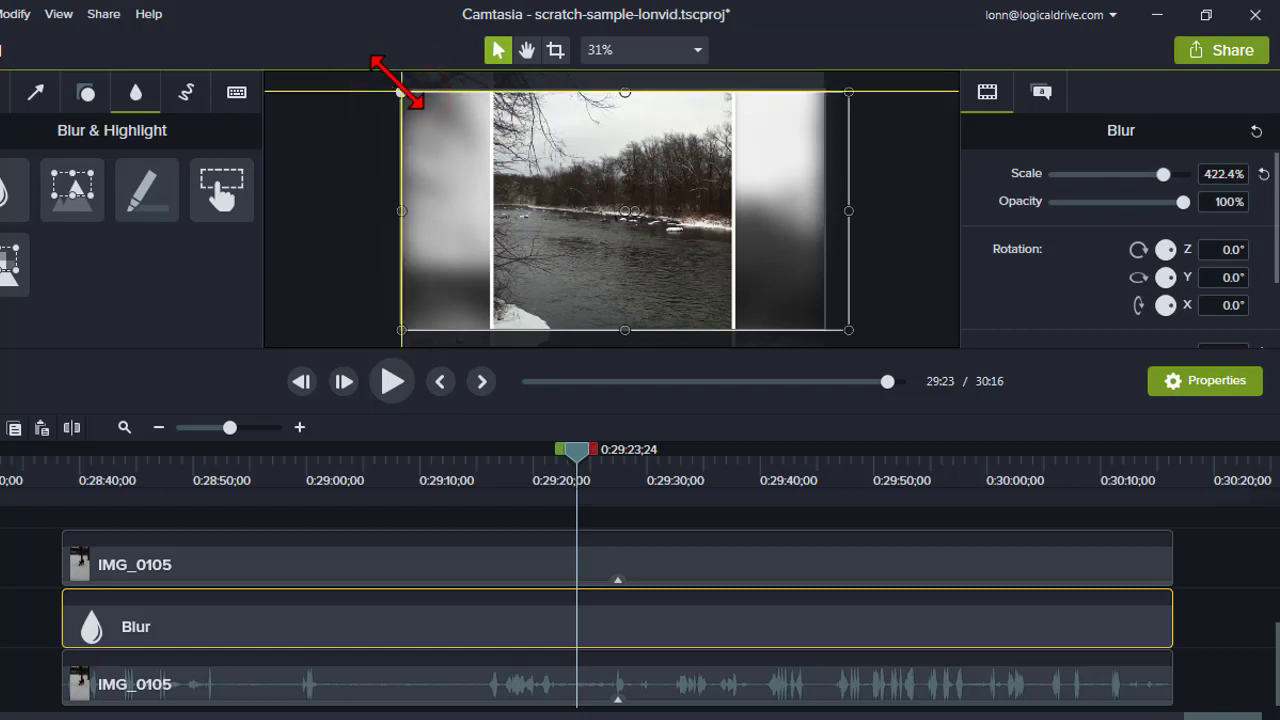
left_click(347, 183)
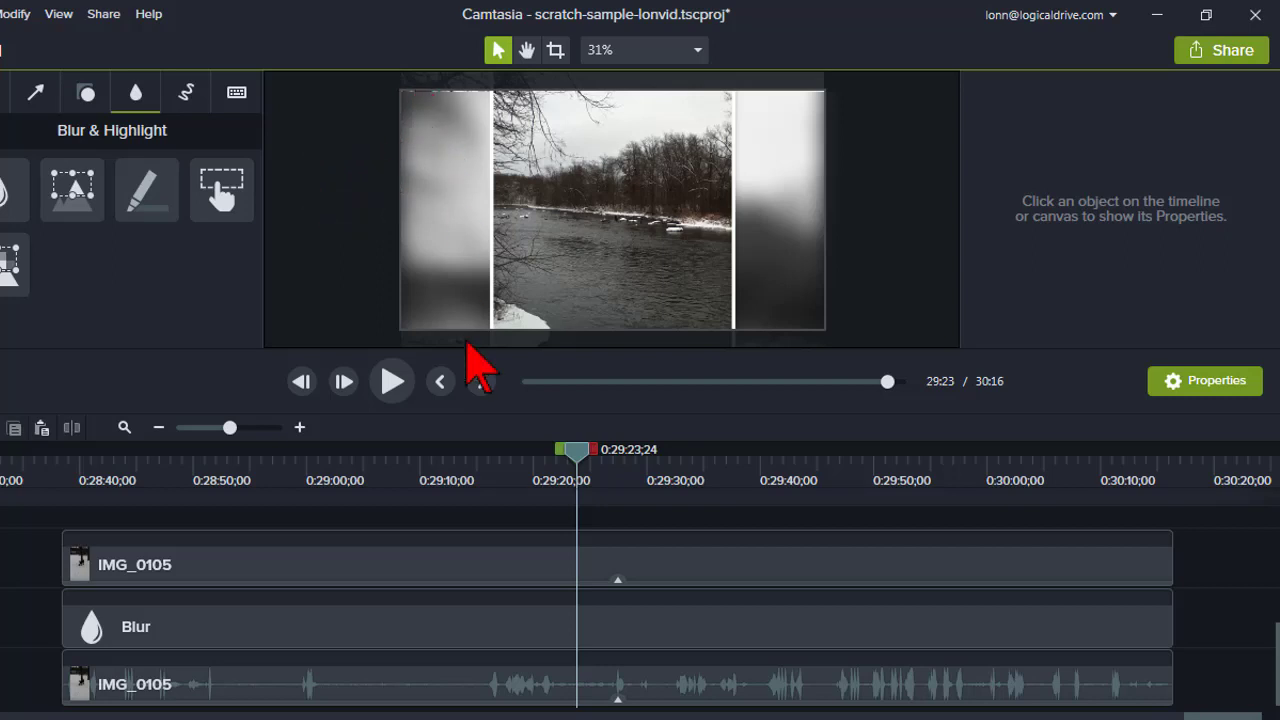
left_click(466, 614)
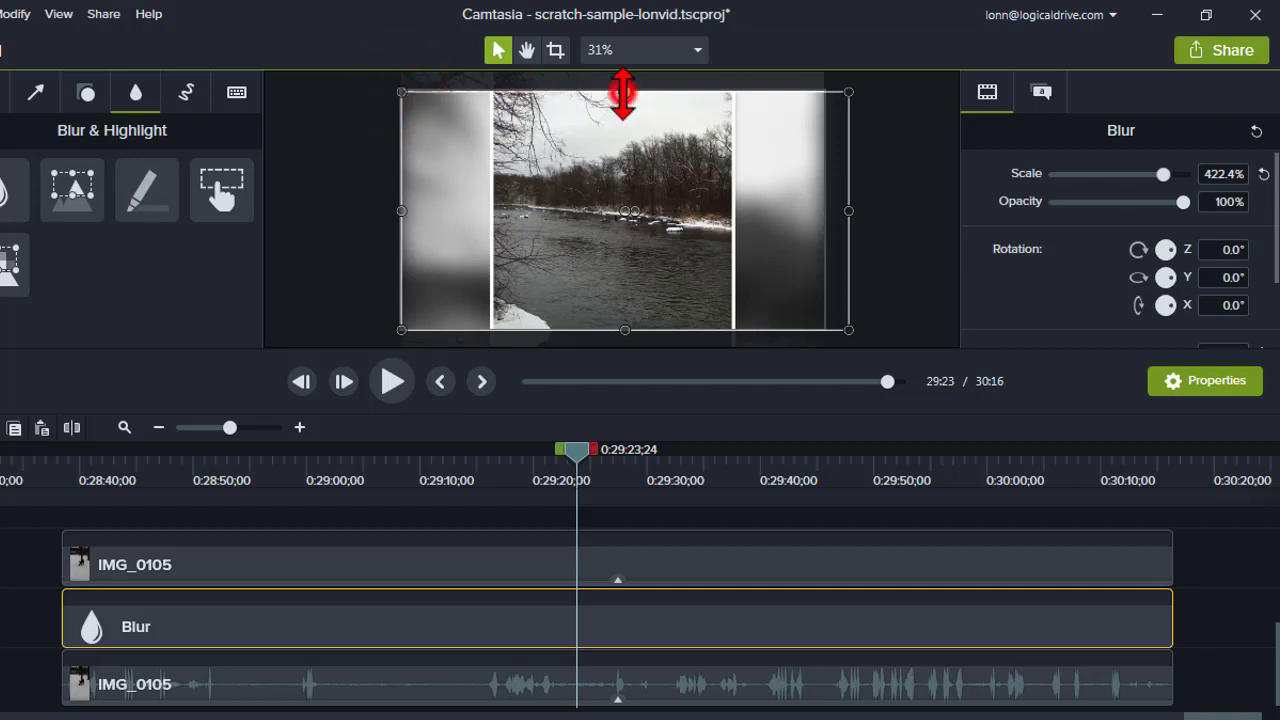
left_click_drag(623, 92, 623, 90)
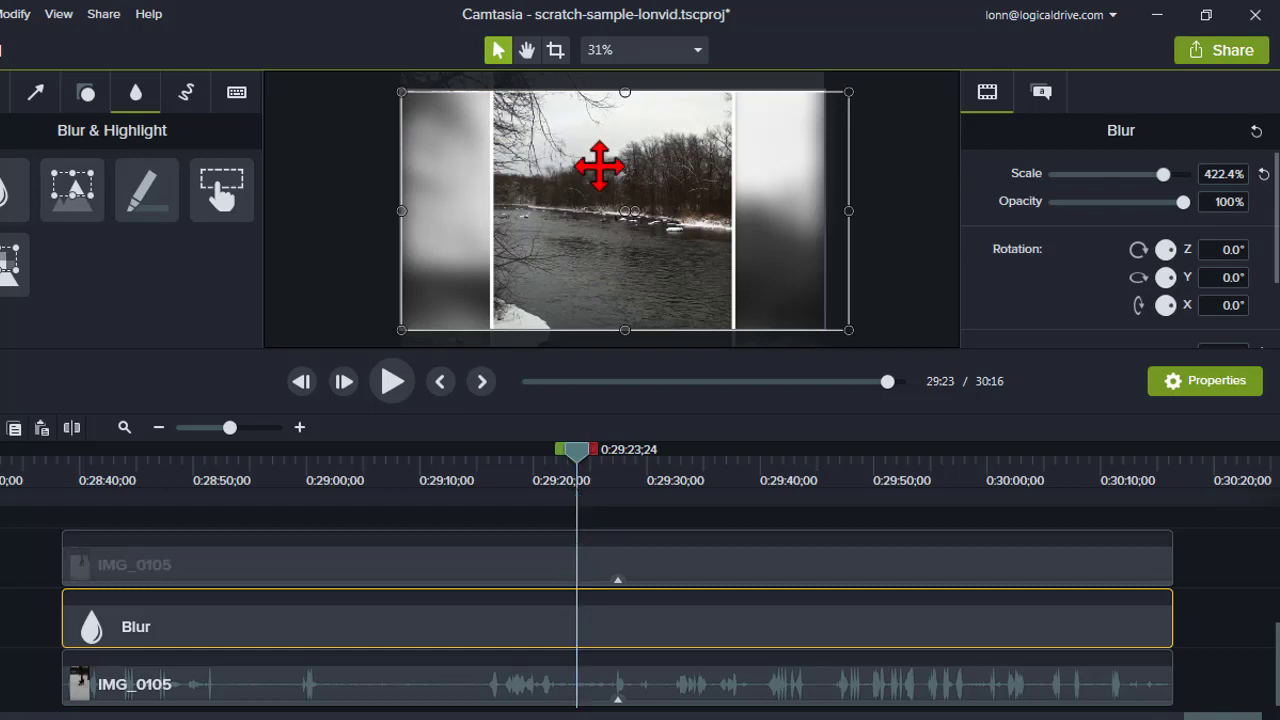
left_click(659, 565)
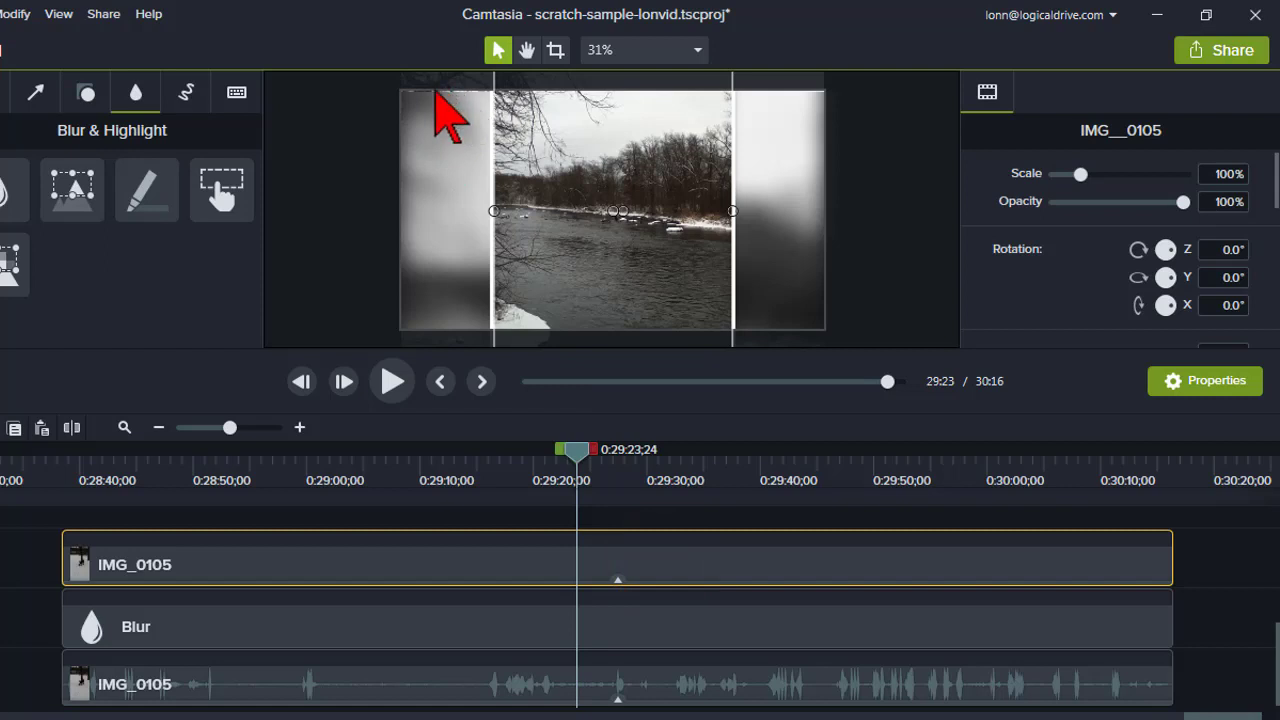
left_click(650, 625)
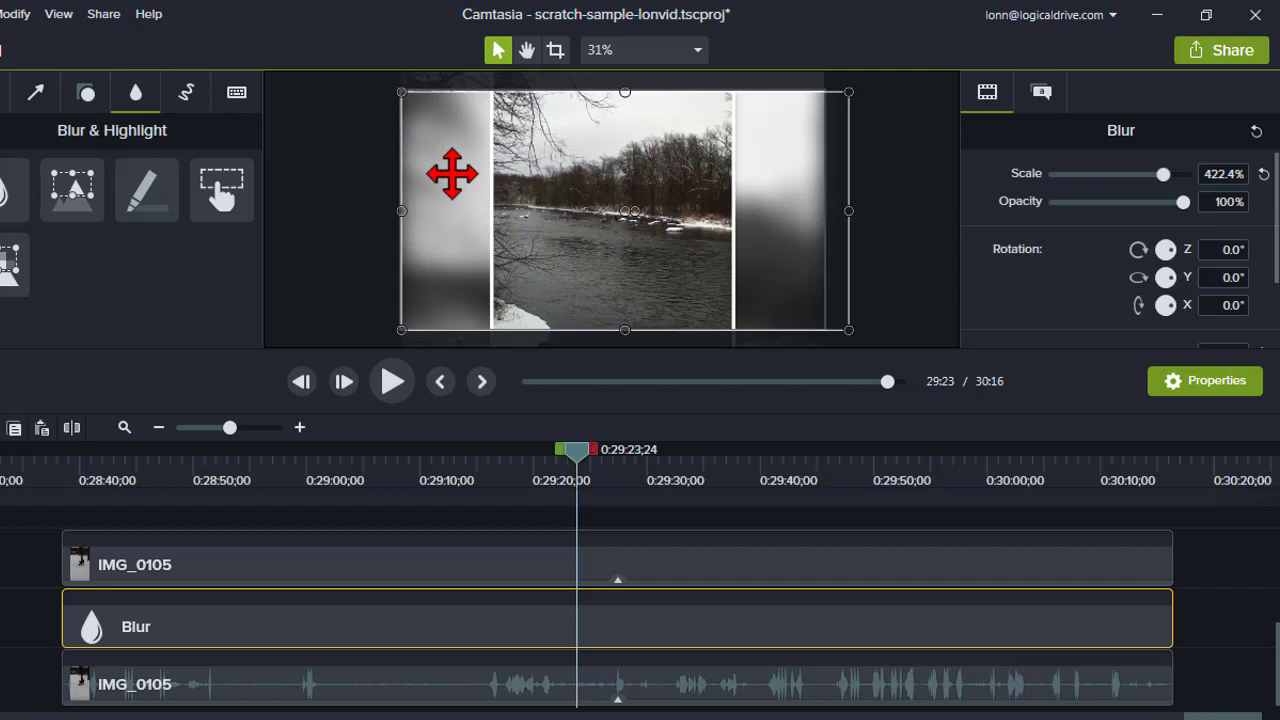
left_click_drag(399, 89, 383, 74)
left_click_drag(848, 328, 843, 343)
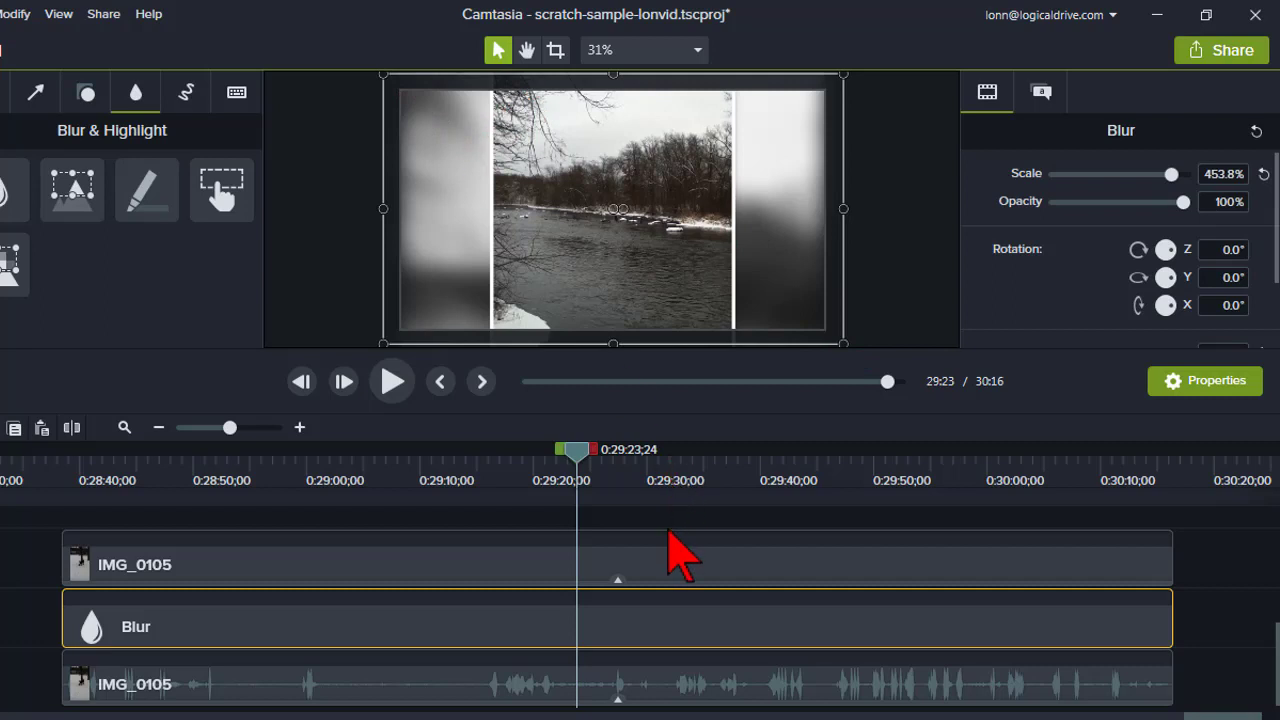
- Select the top IMG_0105 clip and move the playhead back to 0:29:11;26
left_click(626, 557)
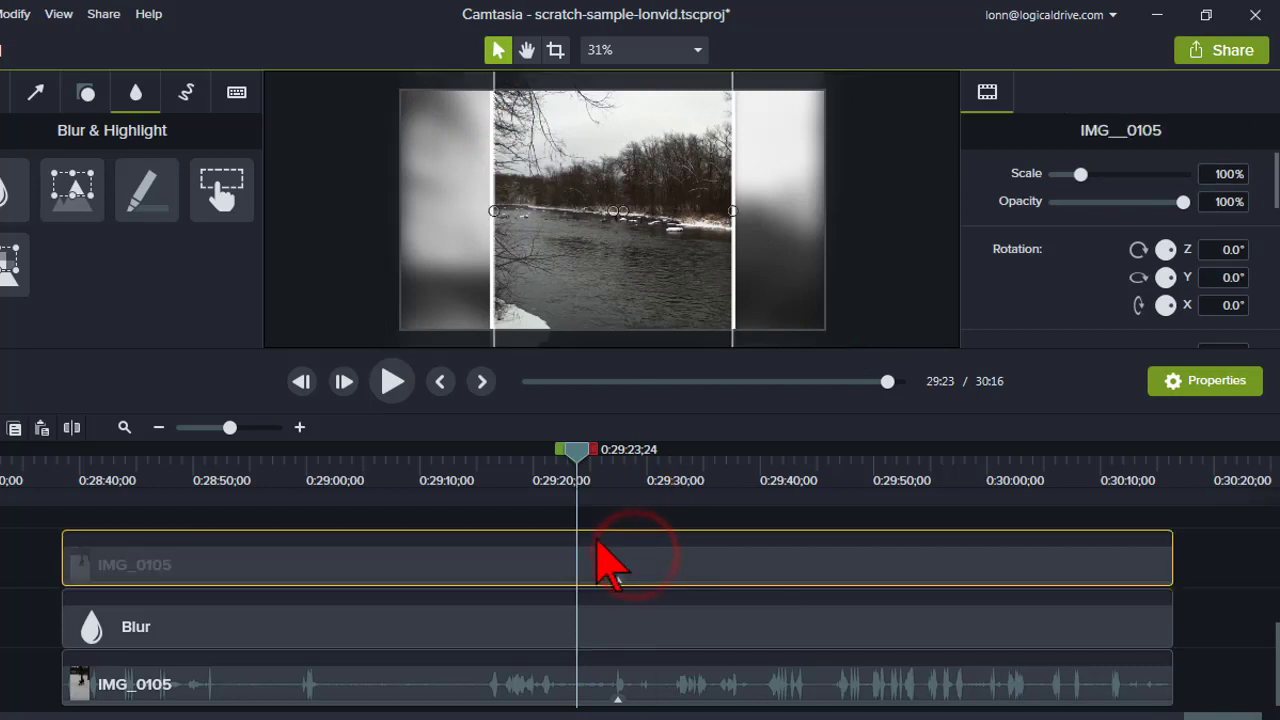
left_click(442, 466)
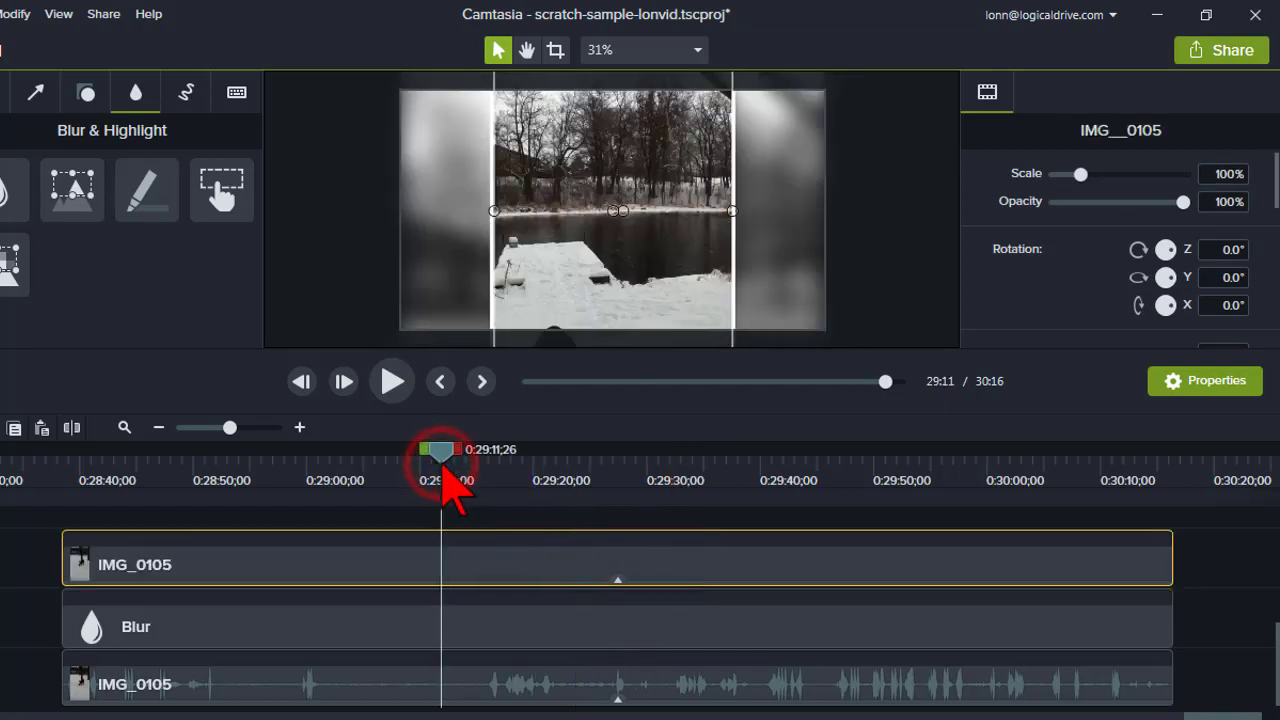